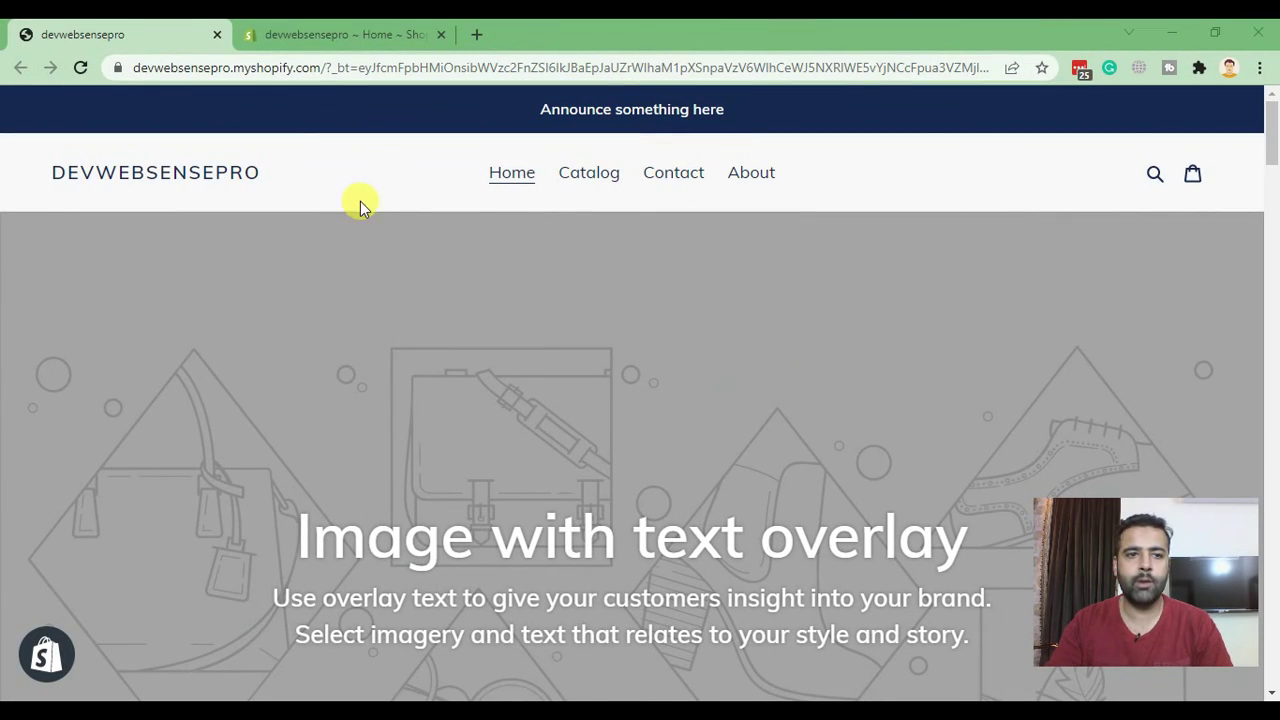
Review the devwebsensepro storefront homepage with its announcement bar, menu and image banner
left_click(331, 75)
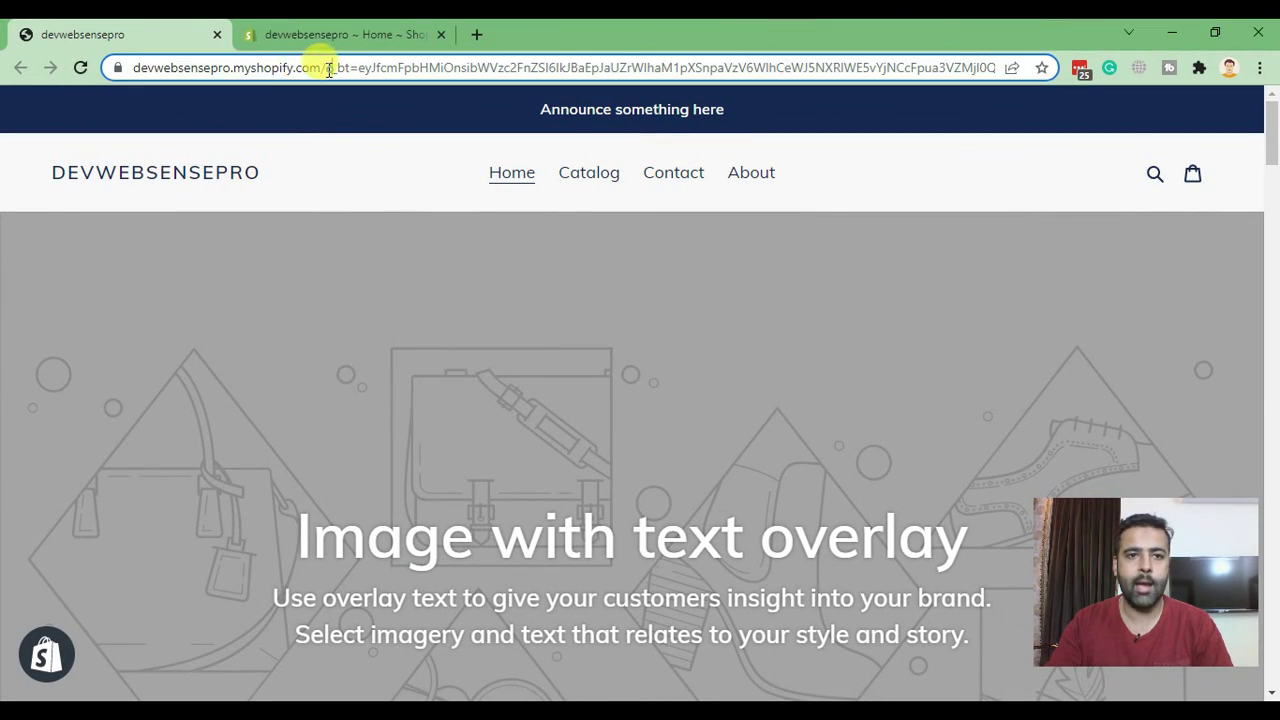
left_click(435, 274)
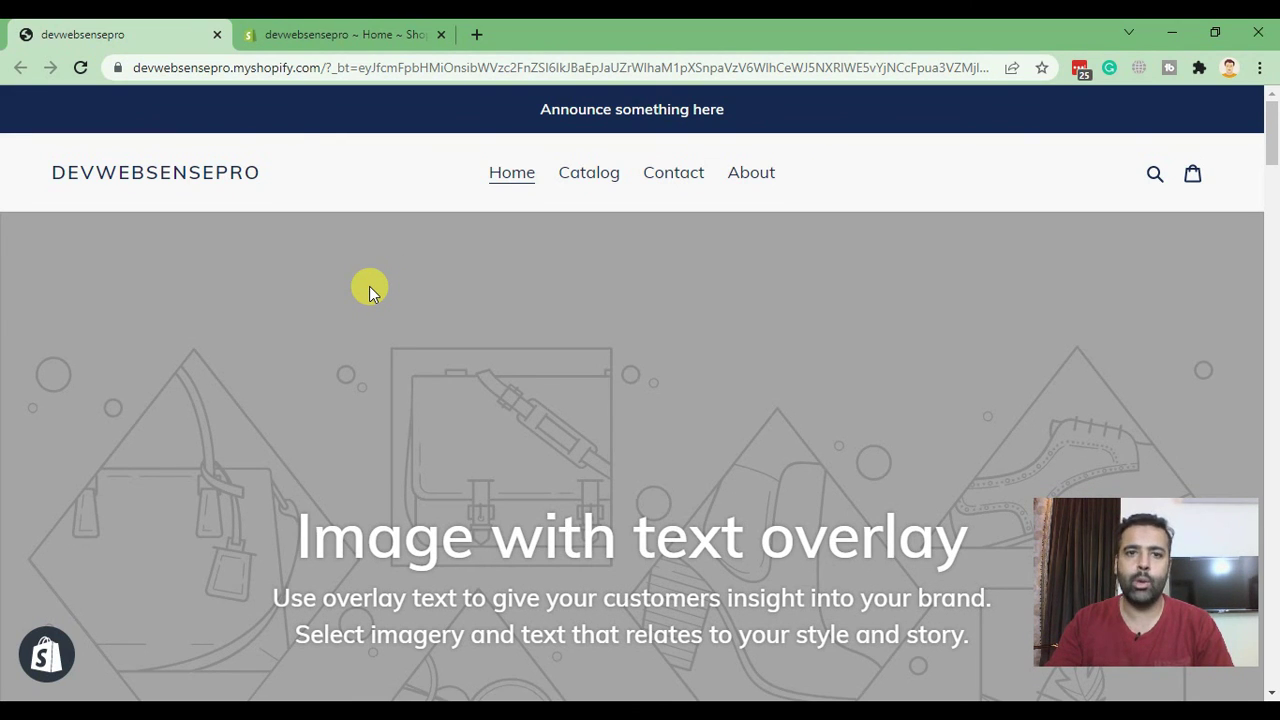
Switch to the Shopify admin Home dashboard, look it over, and go to the Apps page
left_click(283, 34)
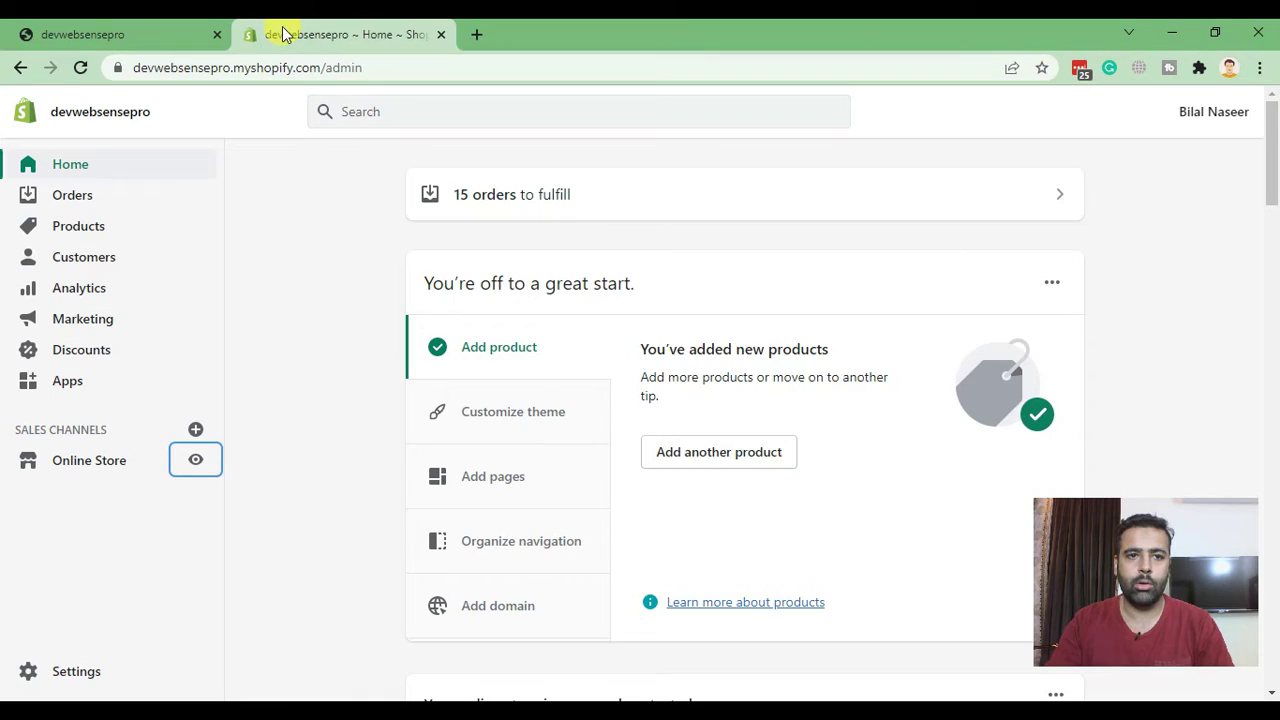
left_click(418, 73)
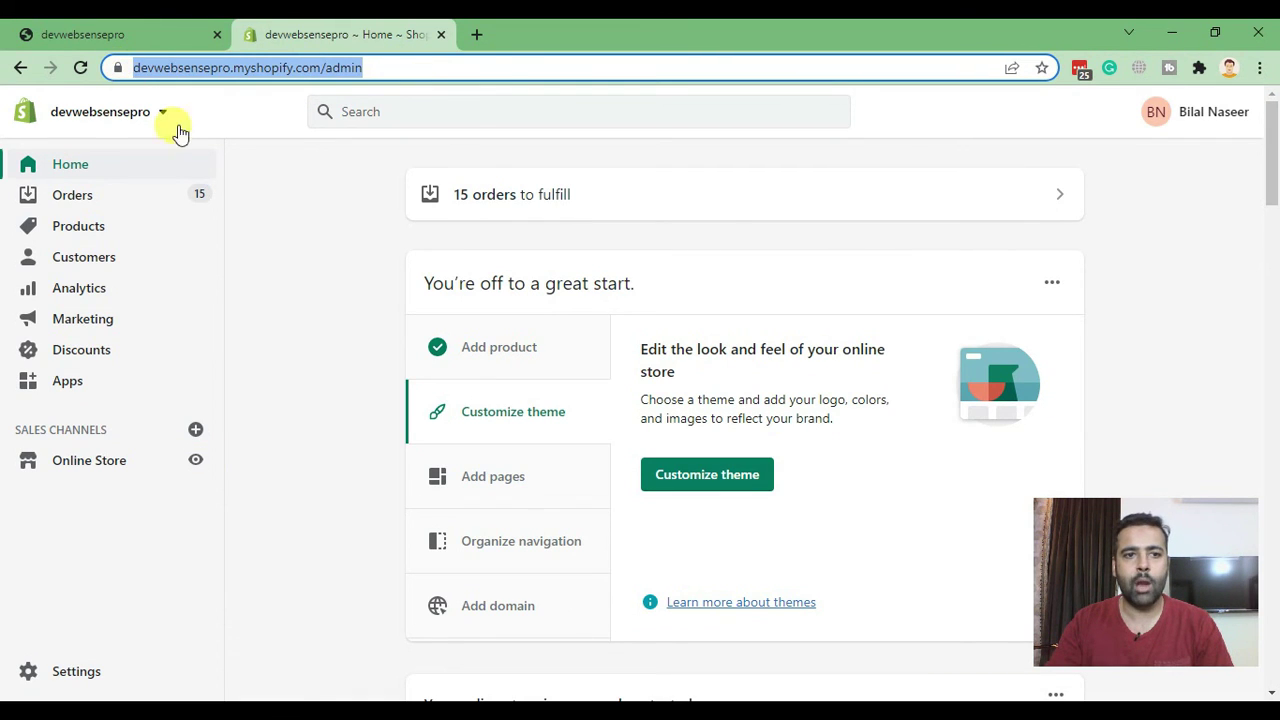
scroll(689, 295, "down", 10)
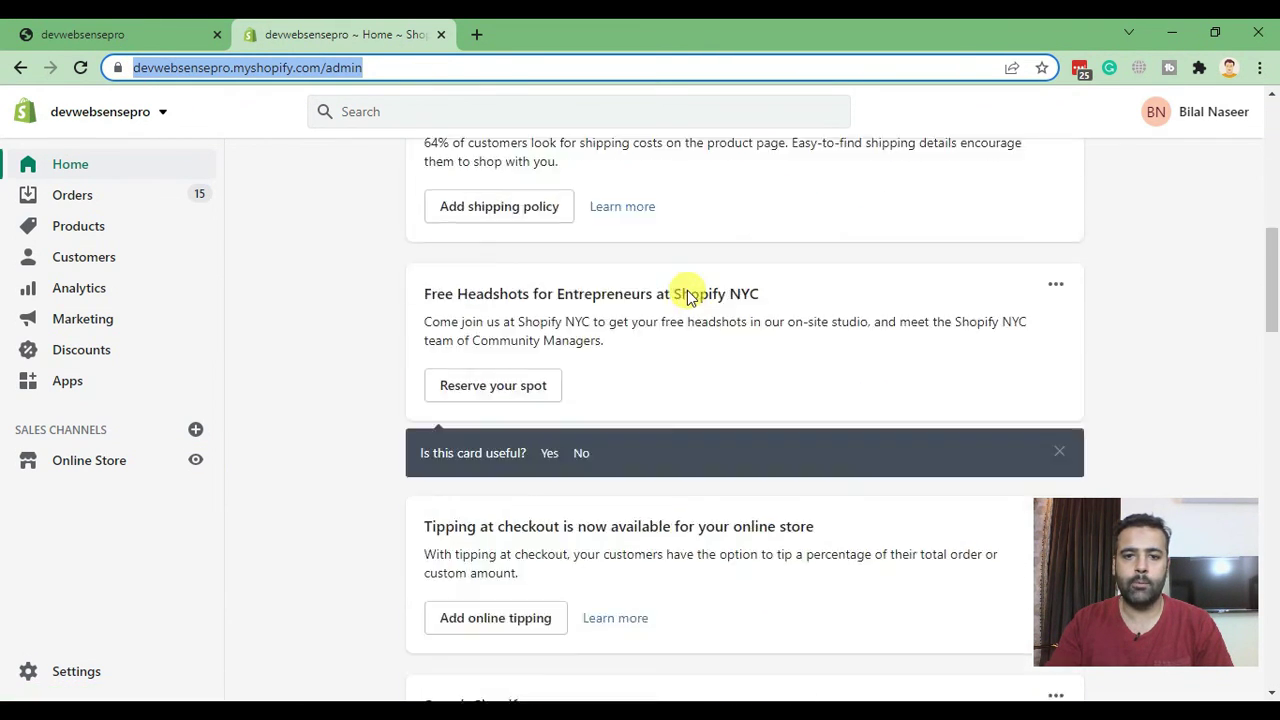
scroll(688, 290, "up", 10)
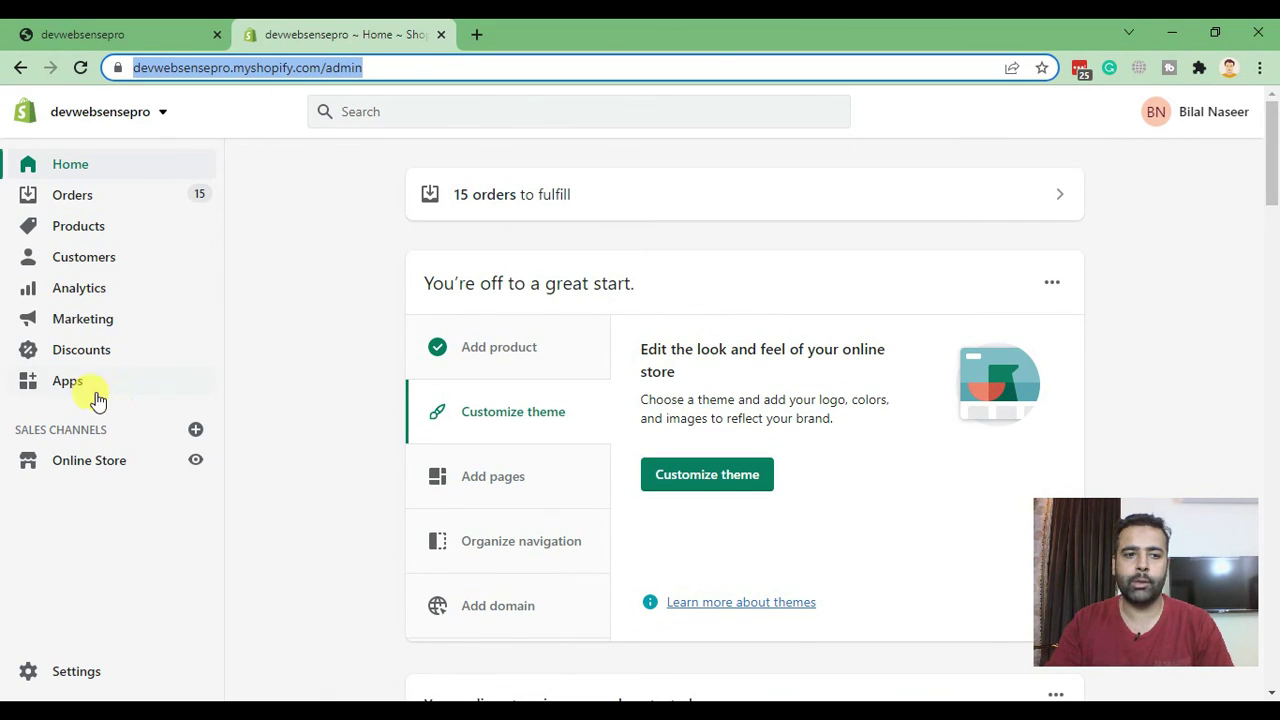
left_click(62, 384)
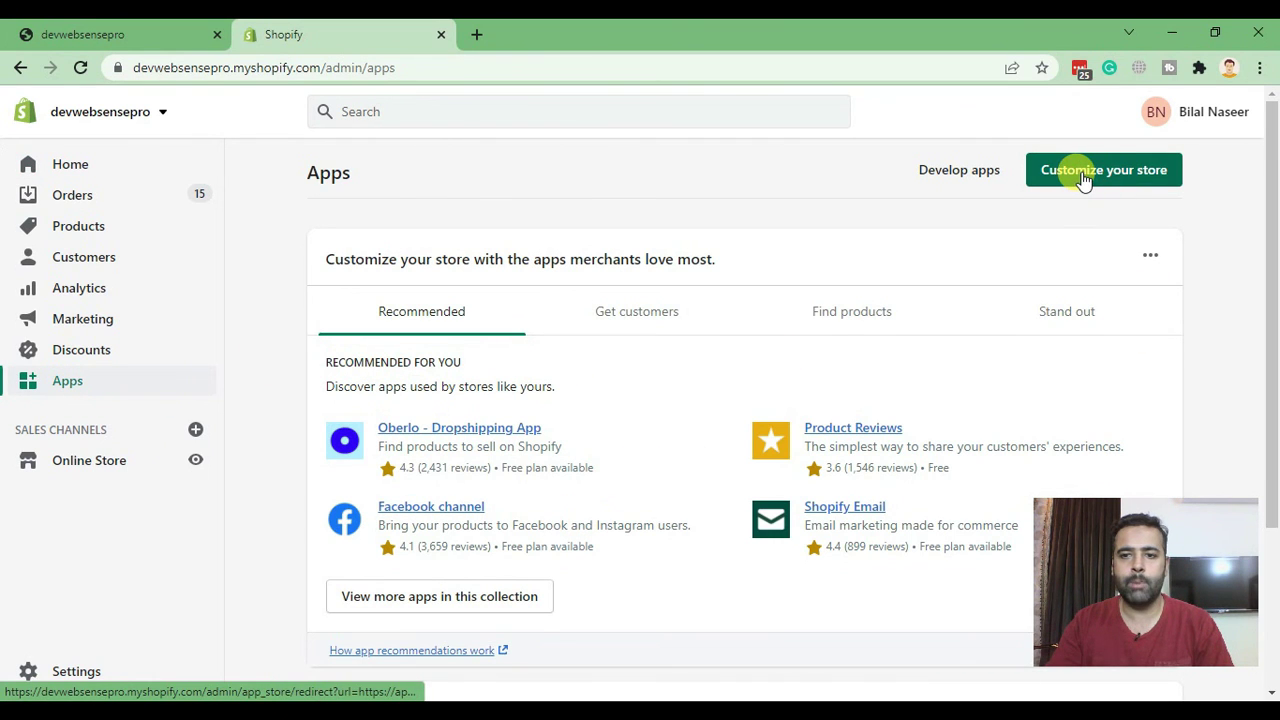
Search the Shopify App Store for 'Insta feed'
left_click(1083, 178)
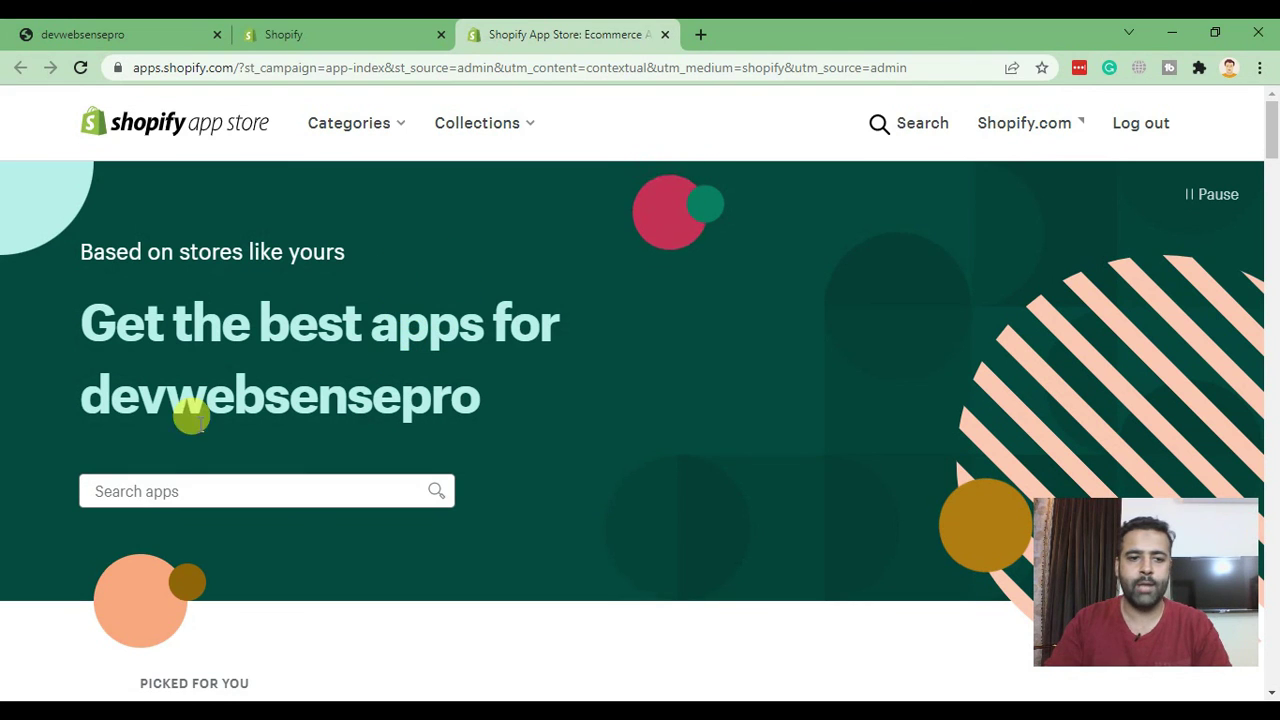
left_click(173, 491)
type("Ins")
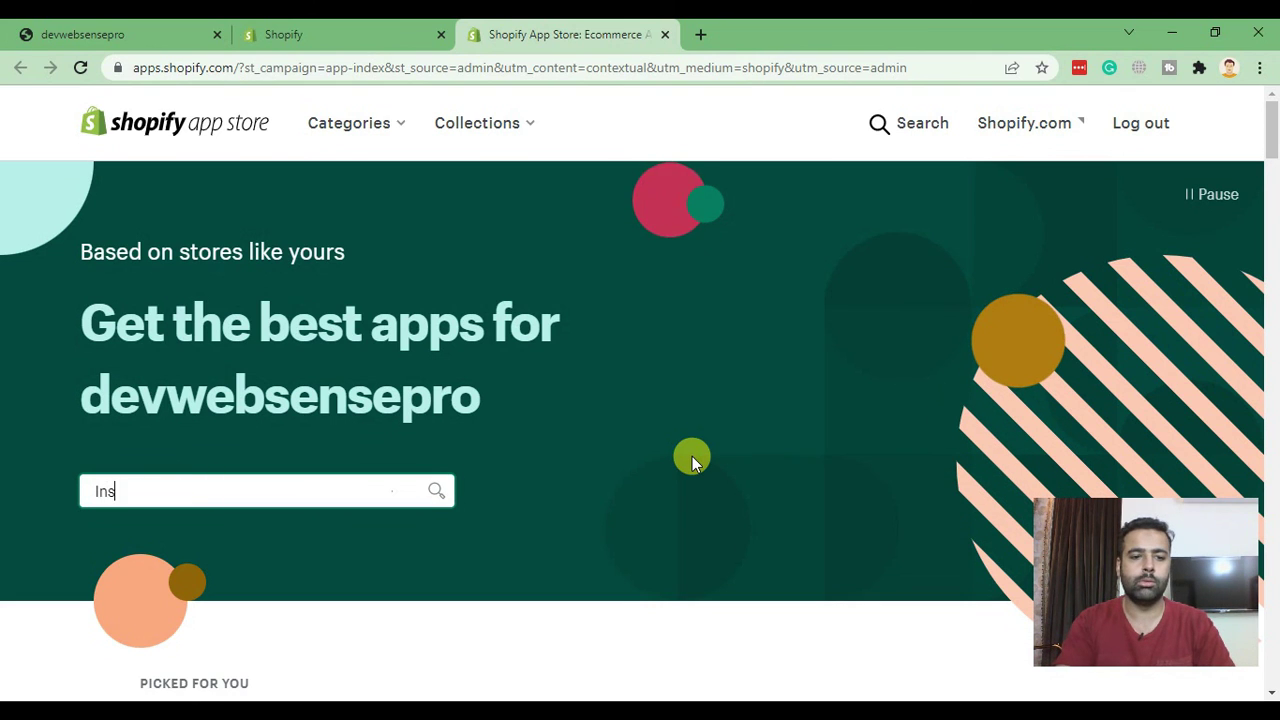
type("ta feed")
key("Return")
scroll(714, 243, "down", 4)
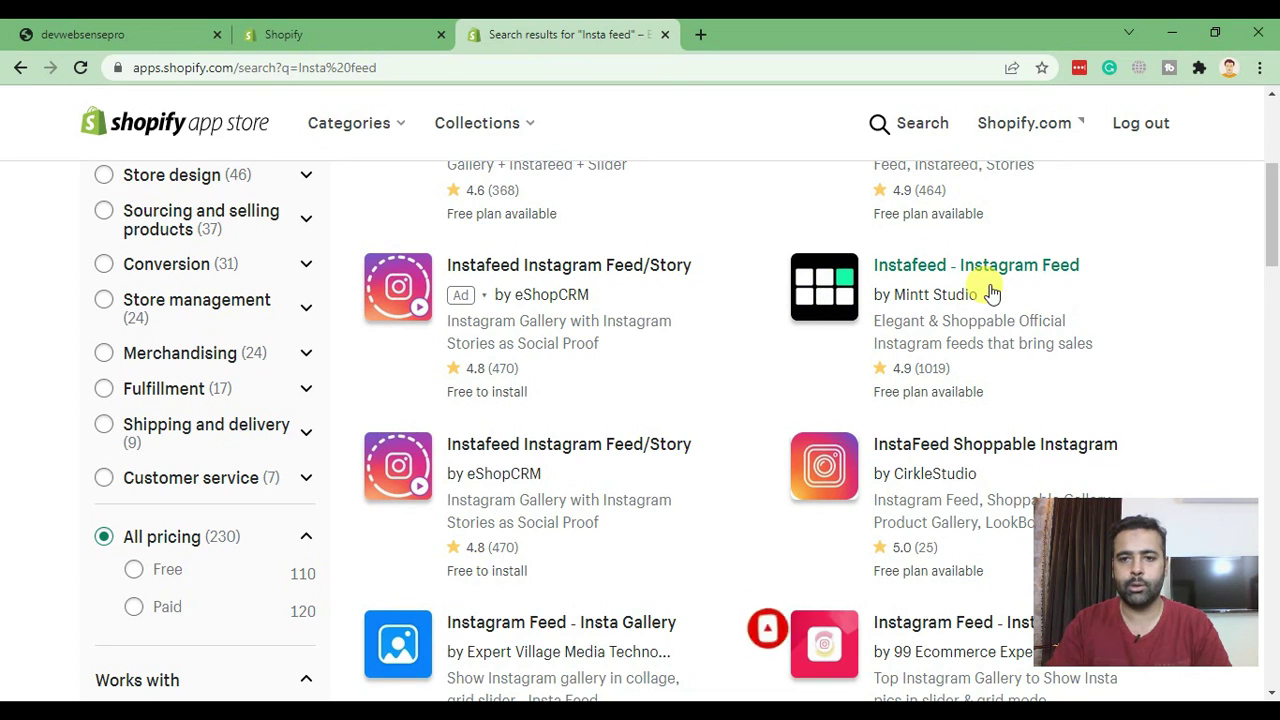
Open Instafeed - Instagram Feed by Mintt Studio, check its free plan, and start adding it
left_click(643, 337)
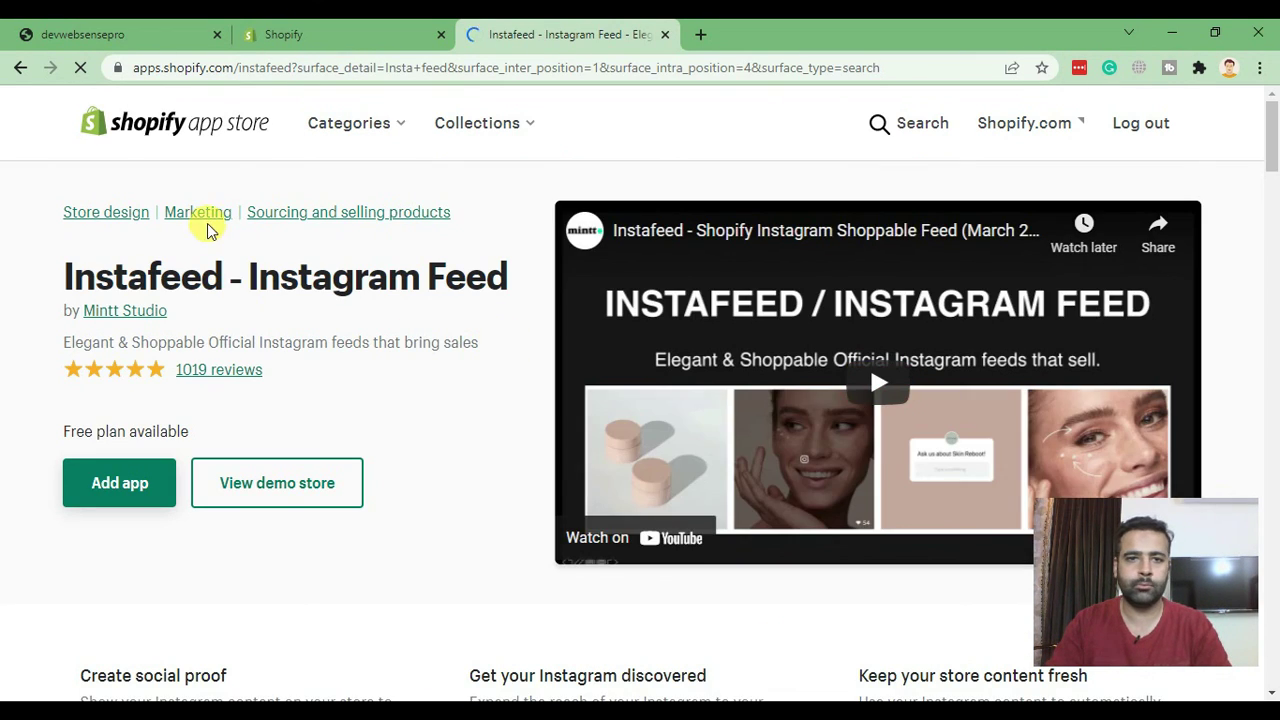
scroll(100, 260, "down", 15)
left_click_drag(390, 590, 110, 372)
scroll(0, 372, "up", 15)
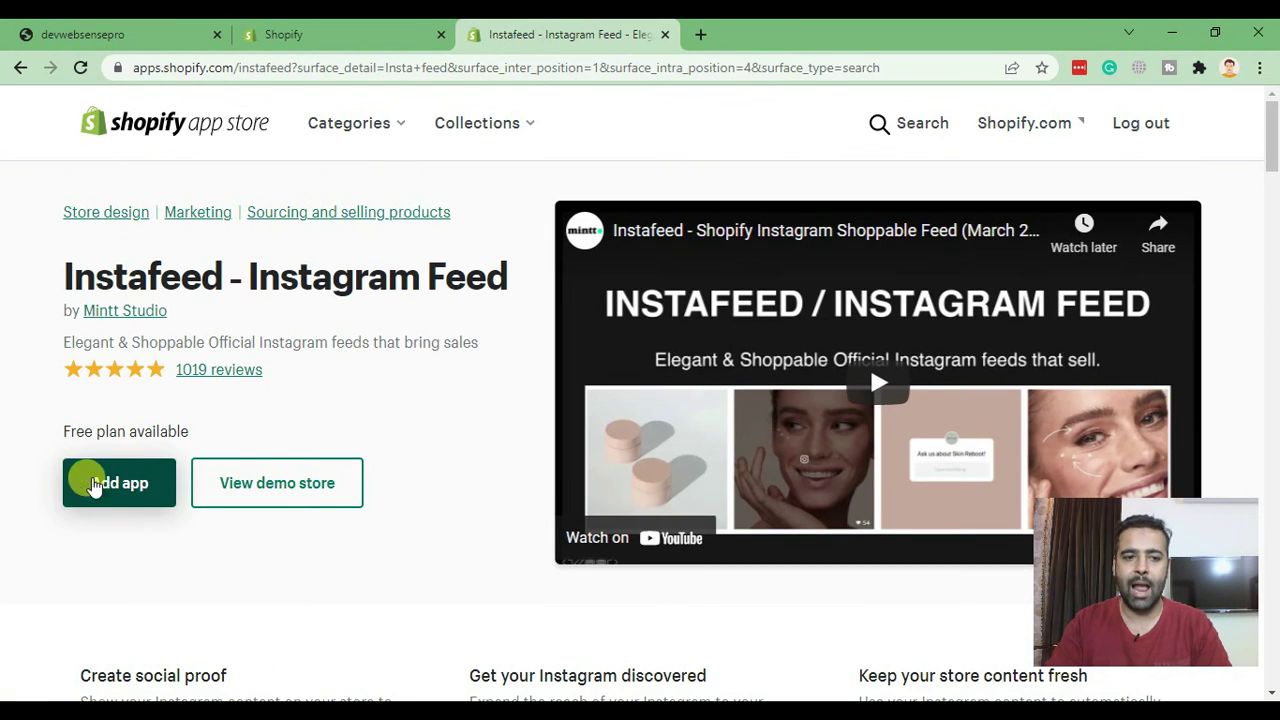
left_click(105, 485)
Review Instafeed's requested permissions and install the app
scroll(416, 289, "down", 2)
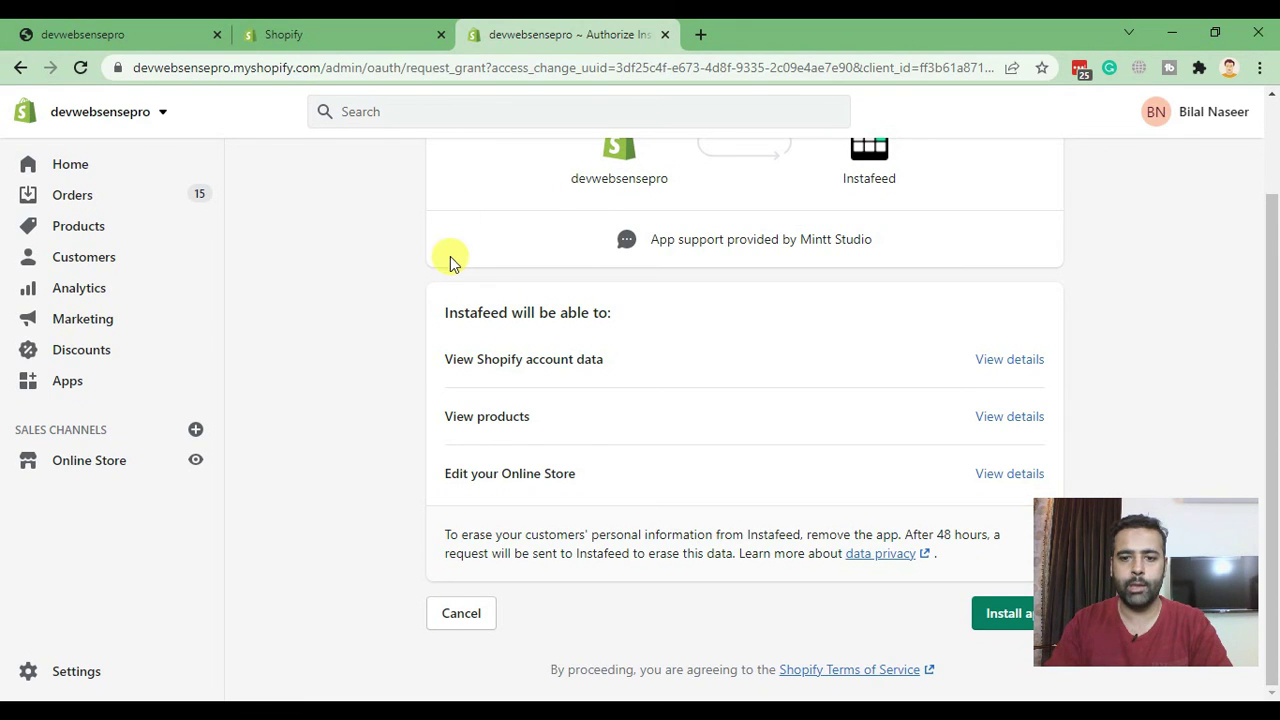
left_click_drag(1050, 601, 76, 636)
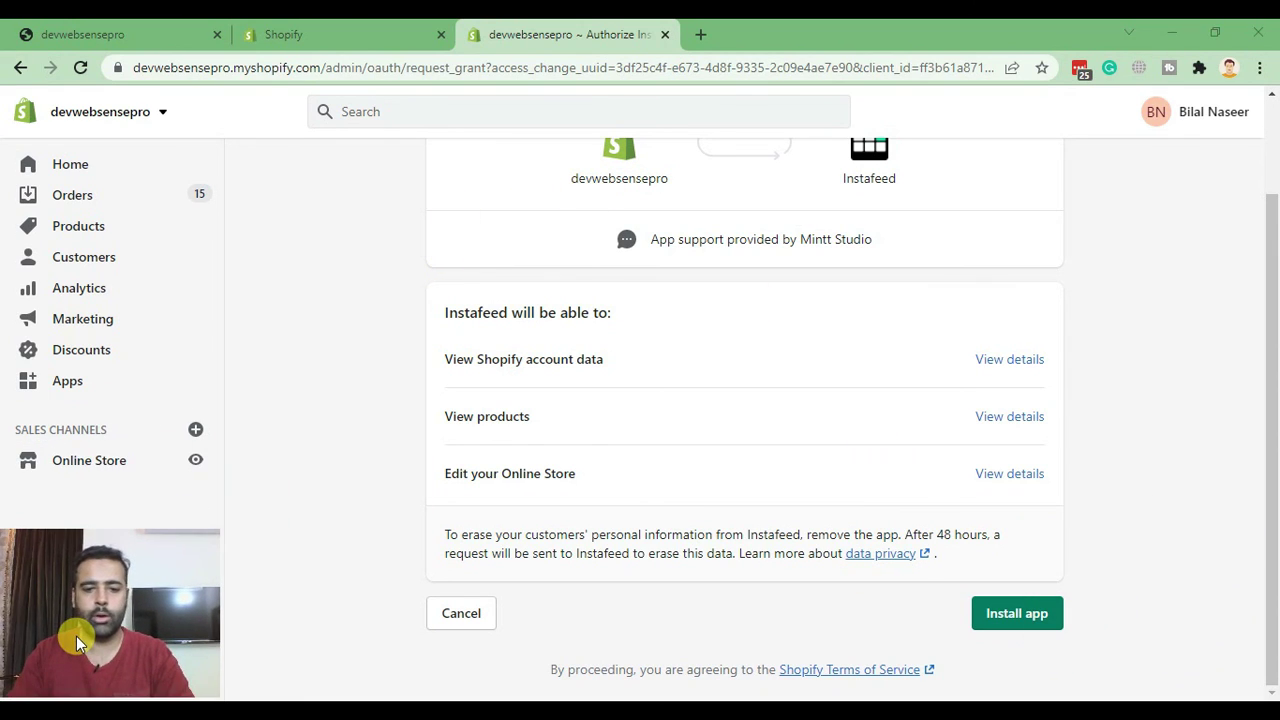
left_click(1018, 617)
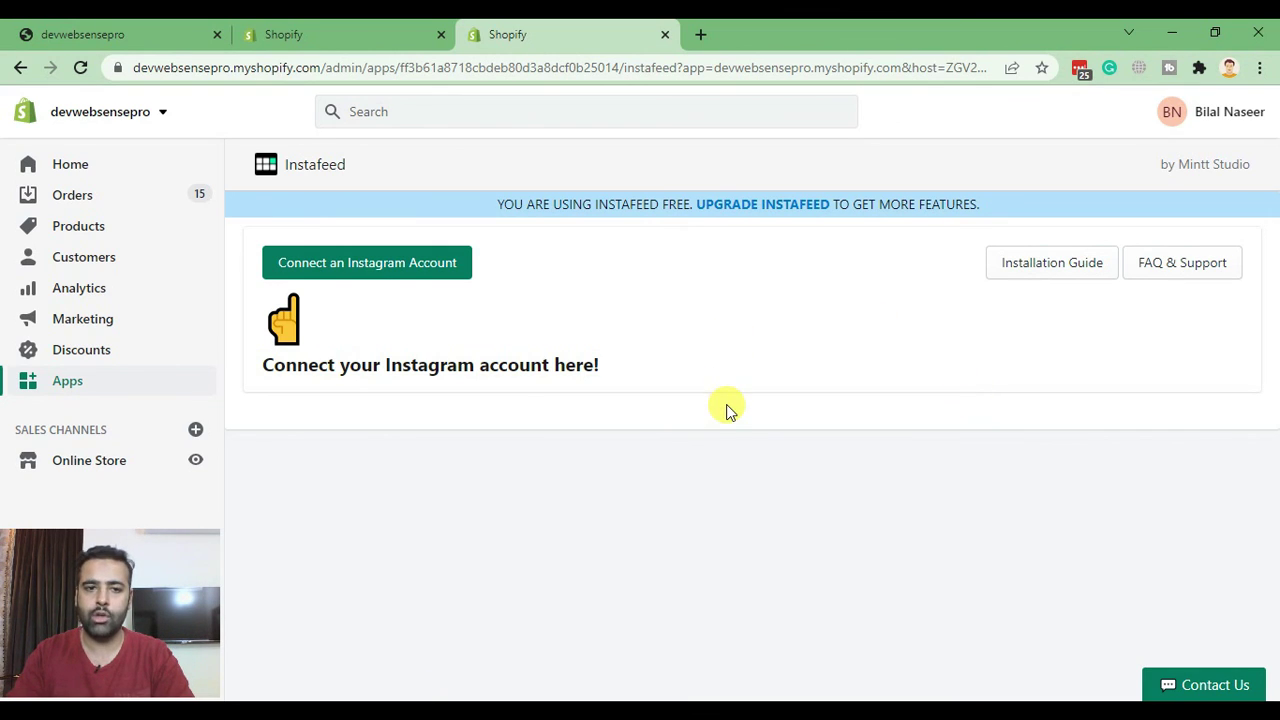
Start connecting an Instagram account and check which account is shared with Mintt Studio
left_click(410, 272)
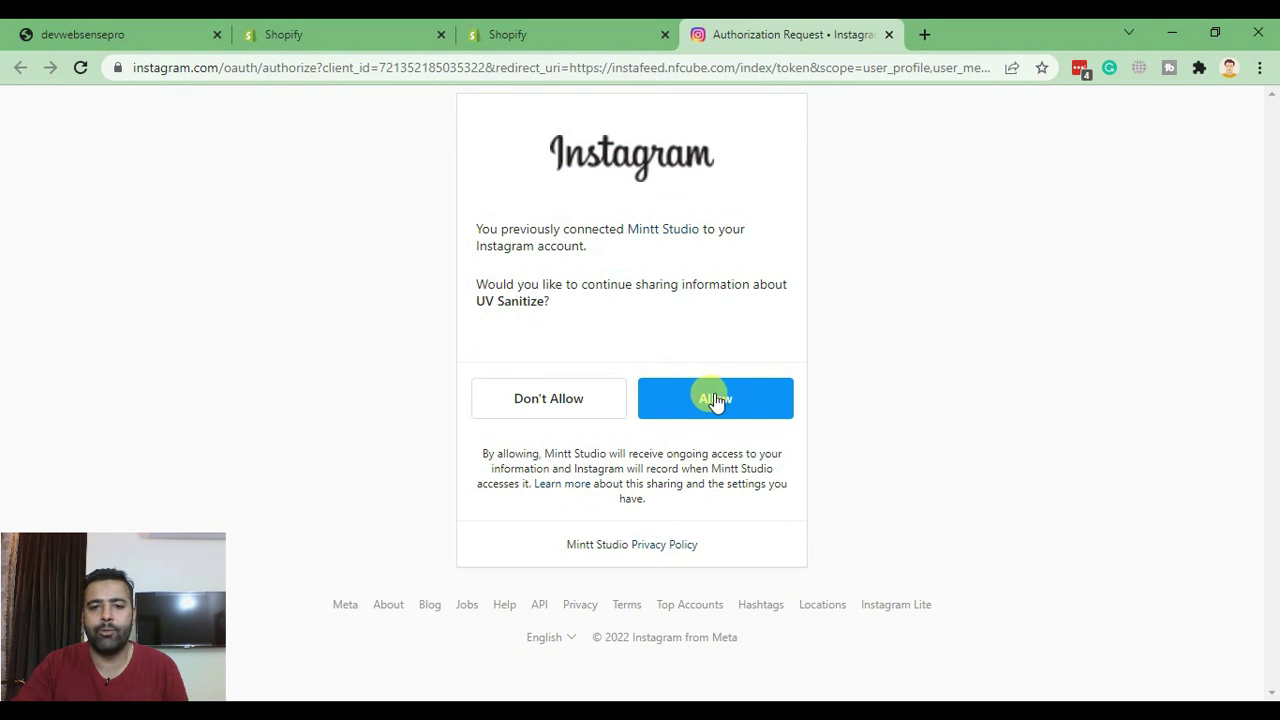
left_click_drag(478, 305, 527, 305)
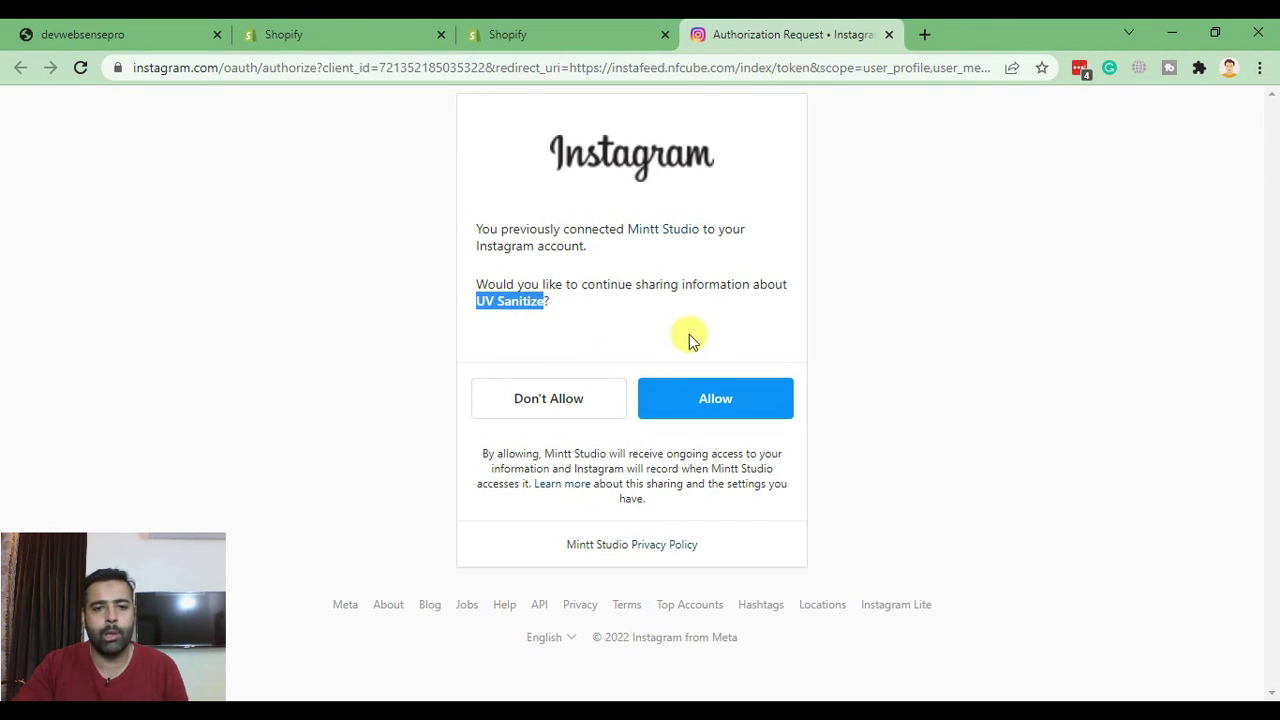
left_click_drag(491, 301, 541, 301)
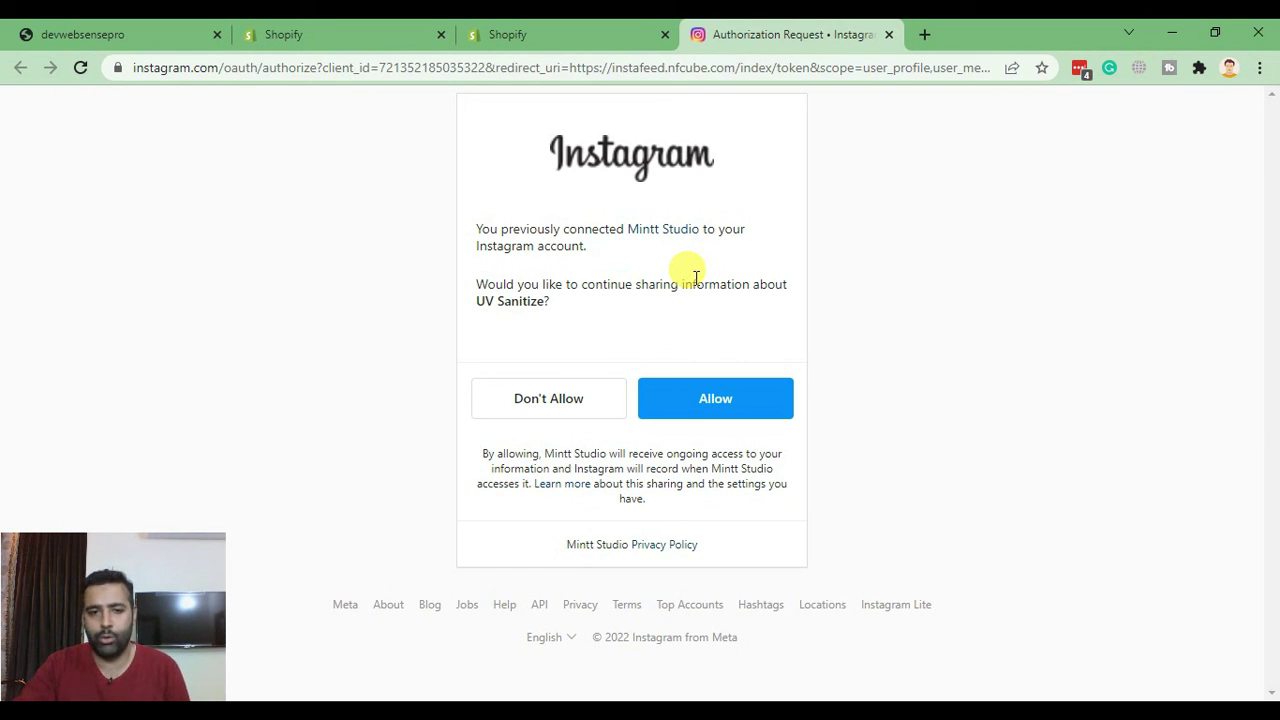
Allow Mintt Studio access to Instagram and title the feed 'My Instagram Feed'
left_click(731, 400)
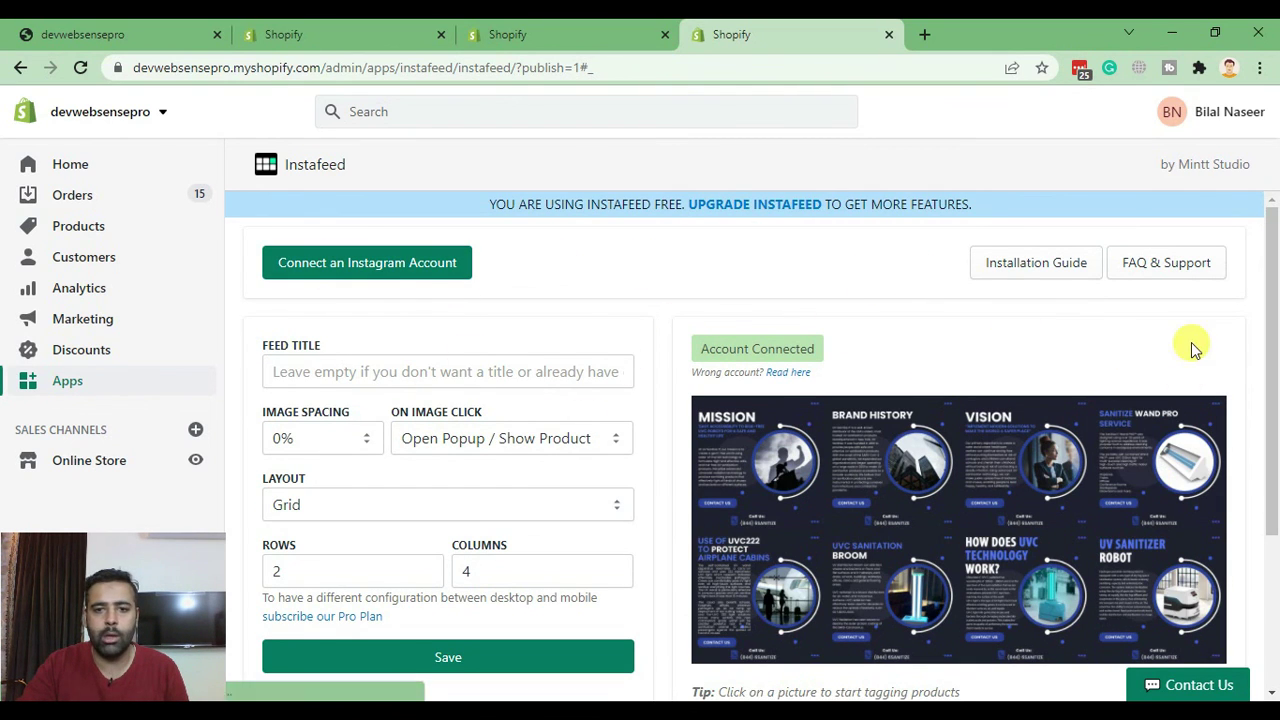
scroll(1192, 348, "down", 2)
scroll(994, 477, "up", 2)
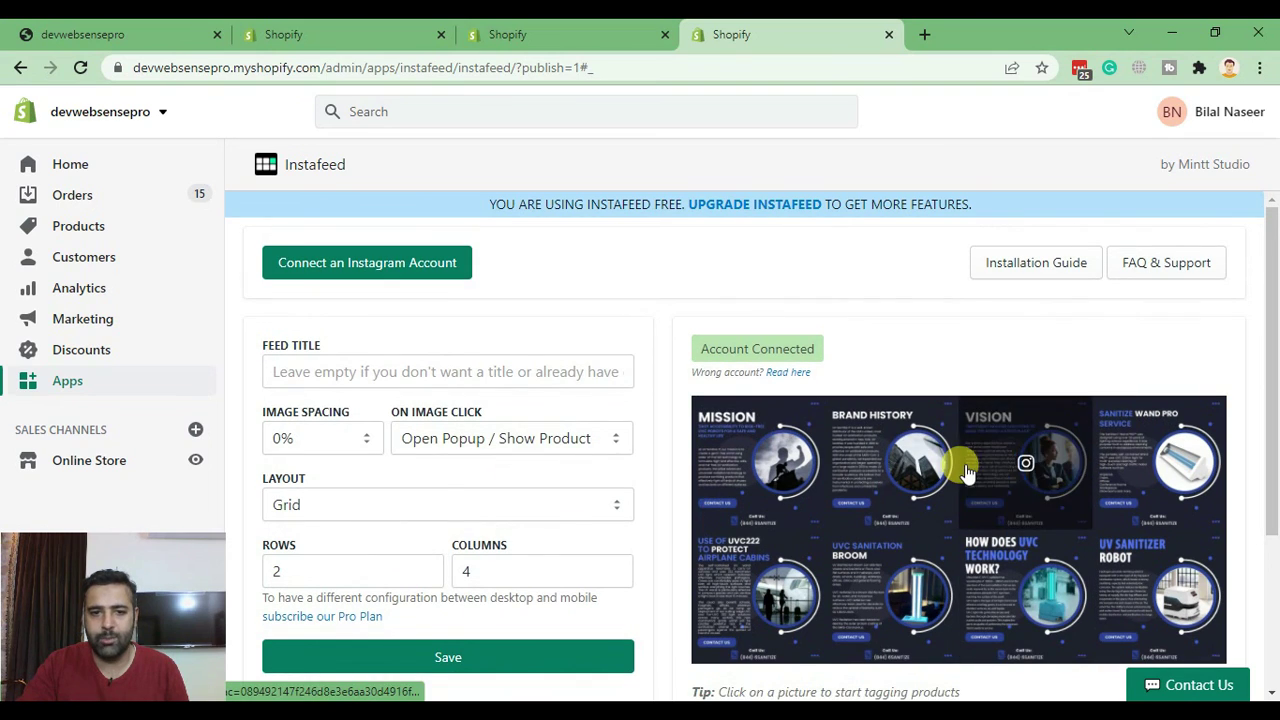
left_click(328, 371)
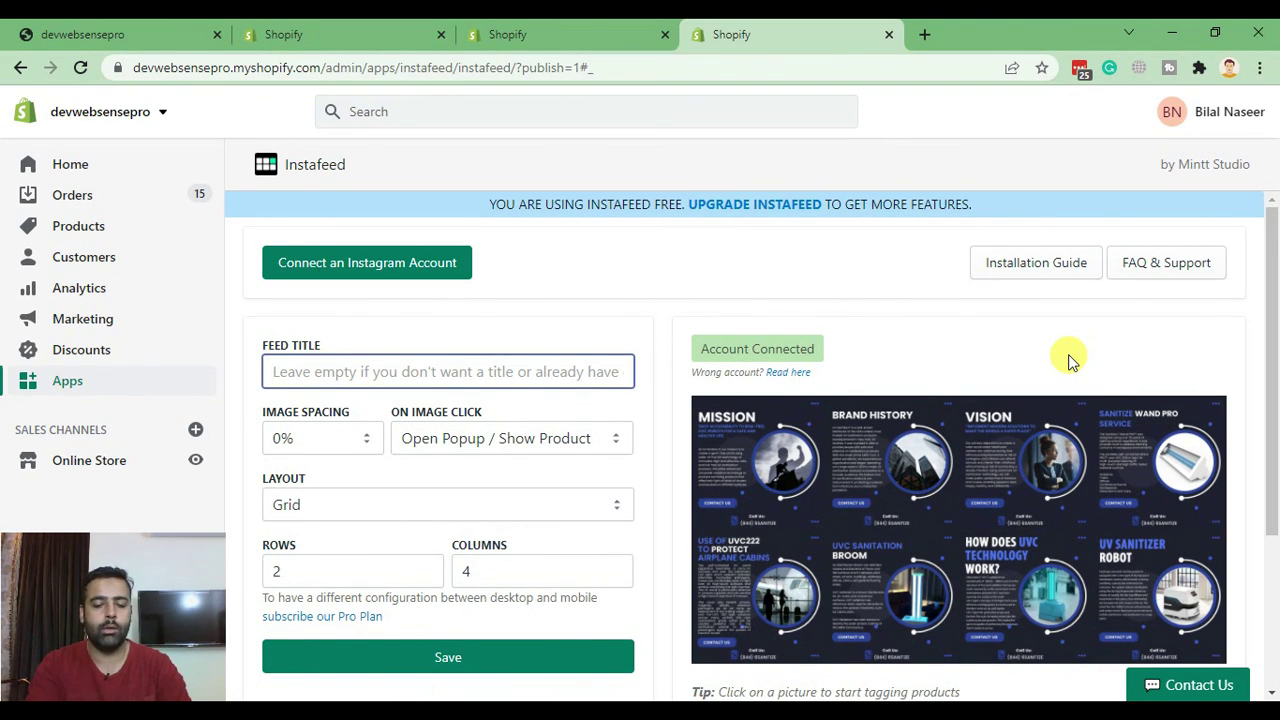
type("My Instagram Feed")
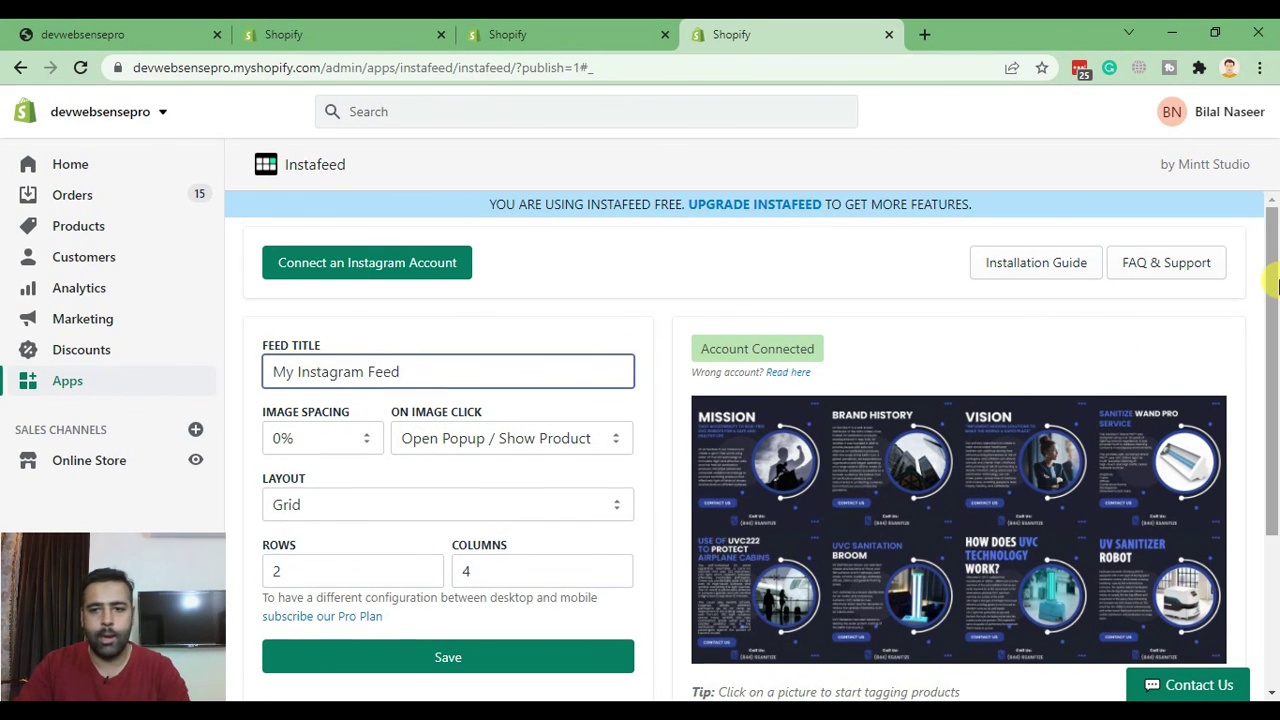
scroll(690, 415, "down", 2)
scroll(313, 470, "up", 2)
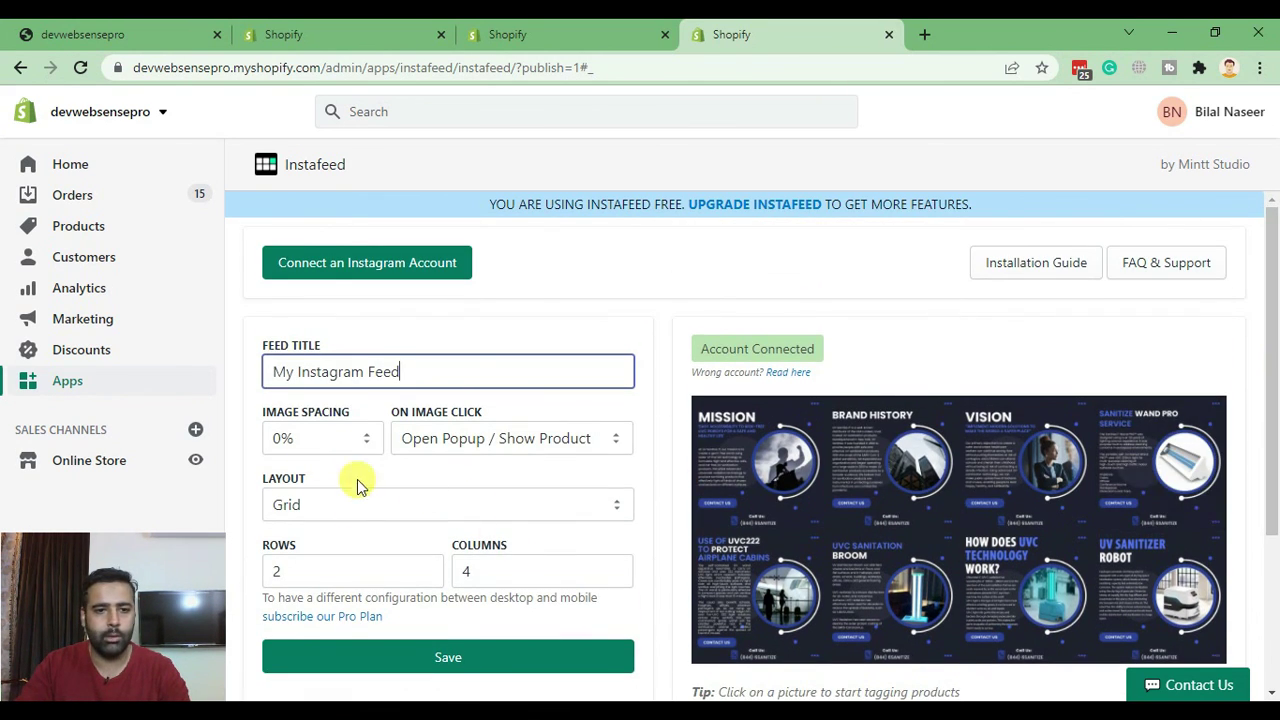
Set image spacing to 2% and make image clicks open Instagram
left_click(360, 438)
left_click(340, 504)
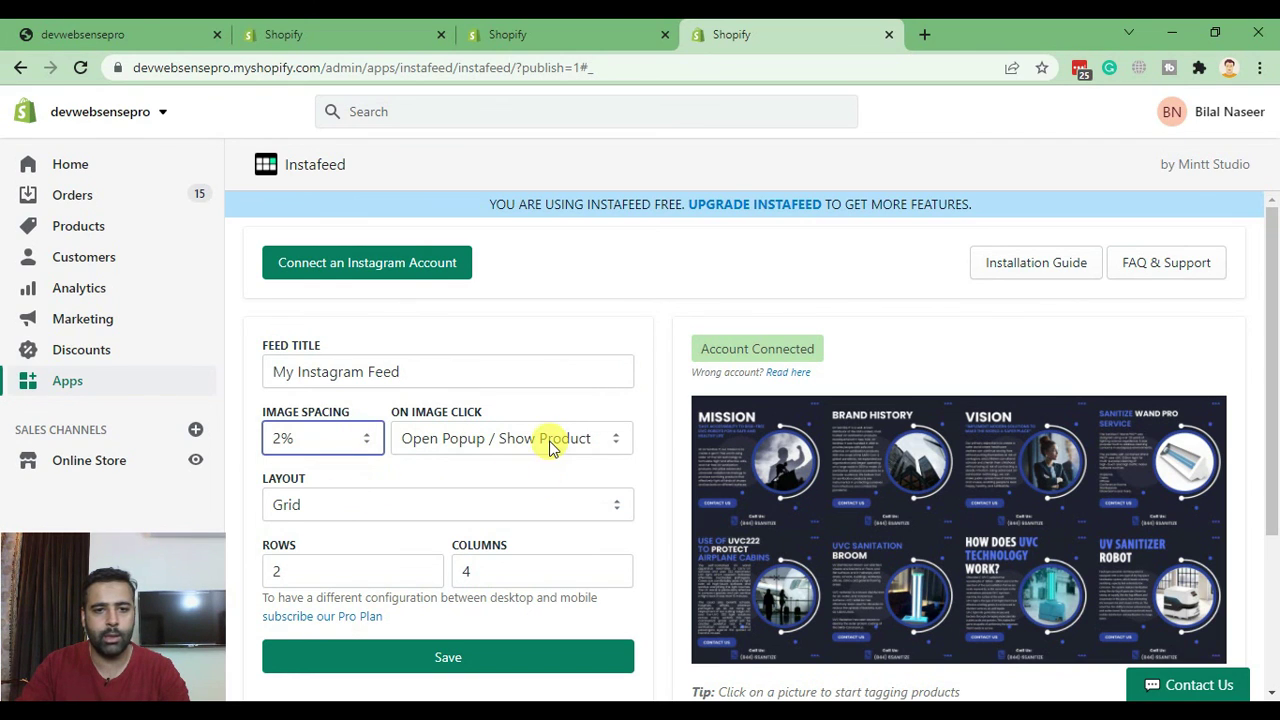
left_click(550, 444)
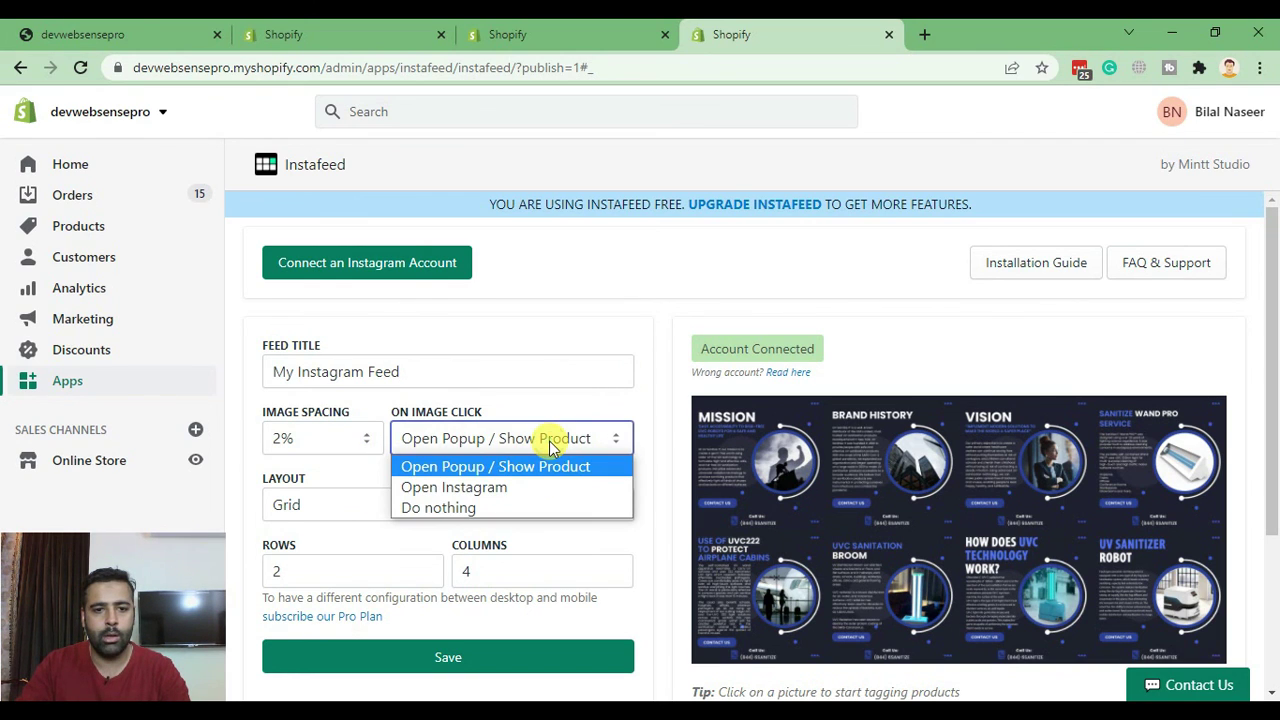
left_click(516, 488)
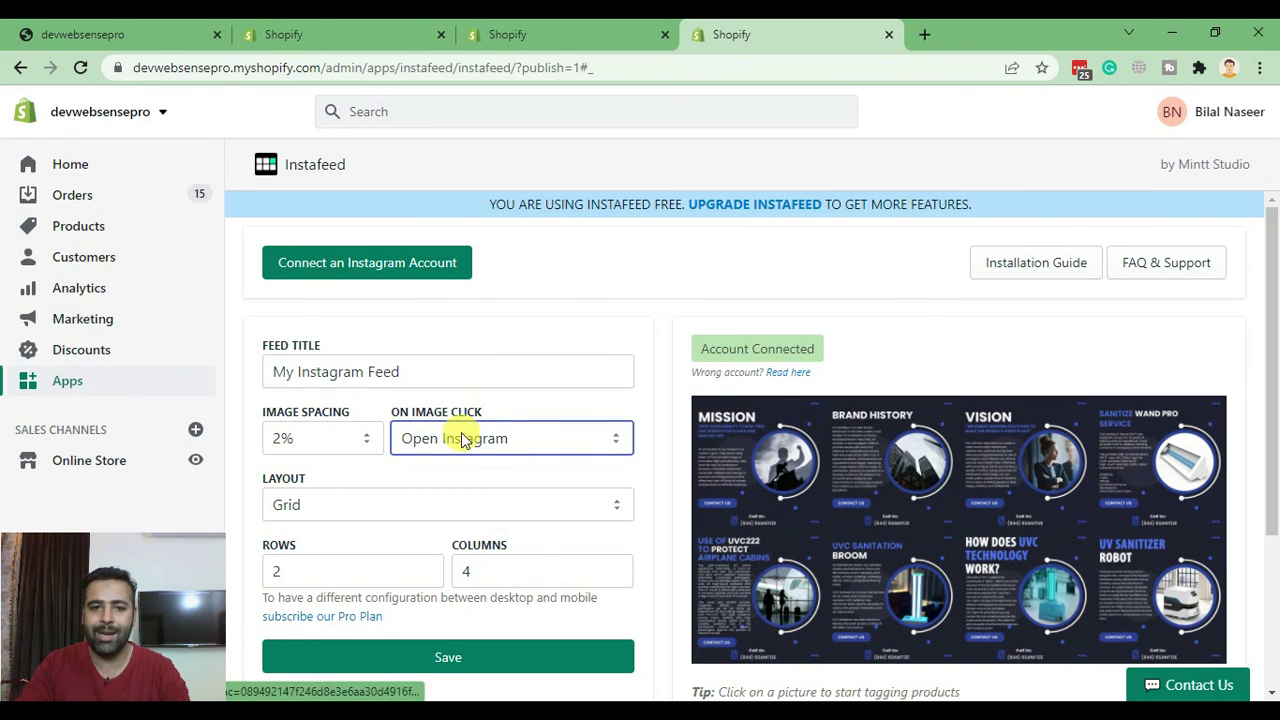
left_click(530, 438)
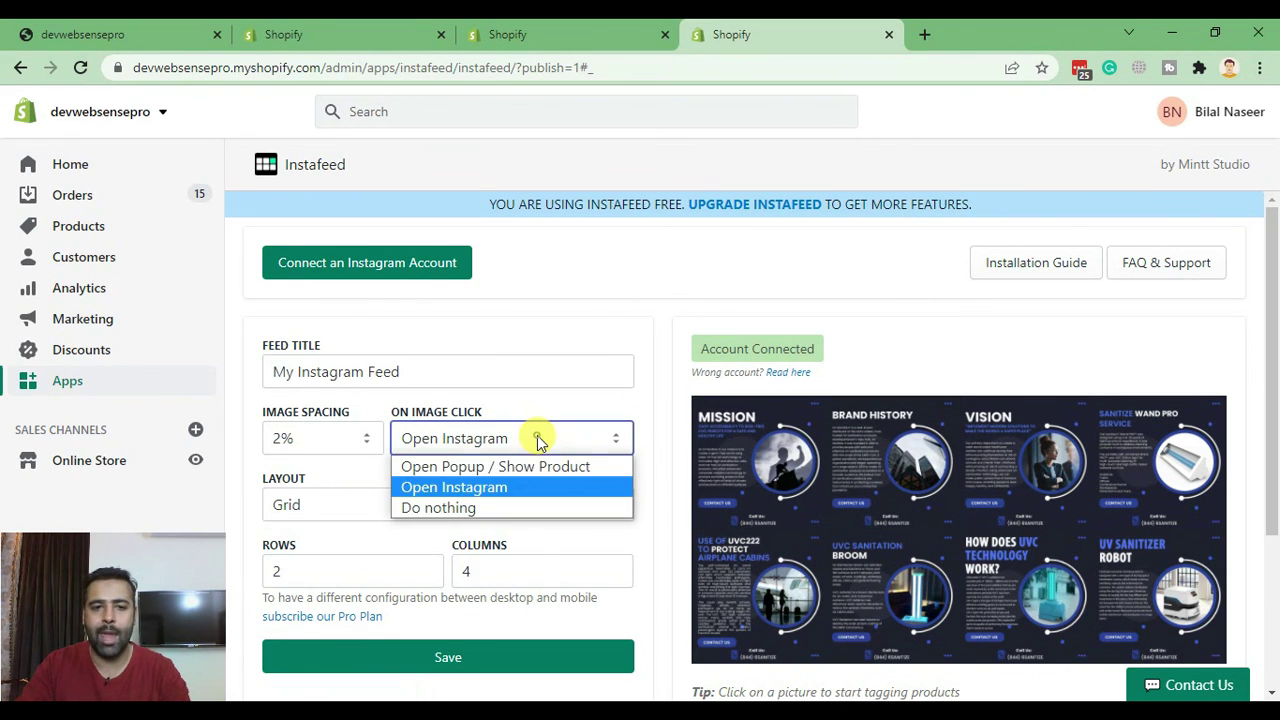
left_click(506, 490)
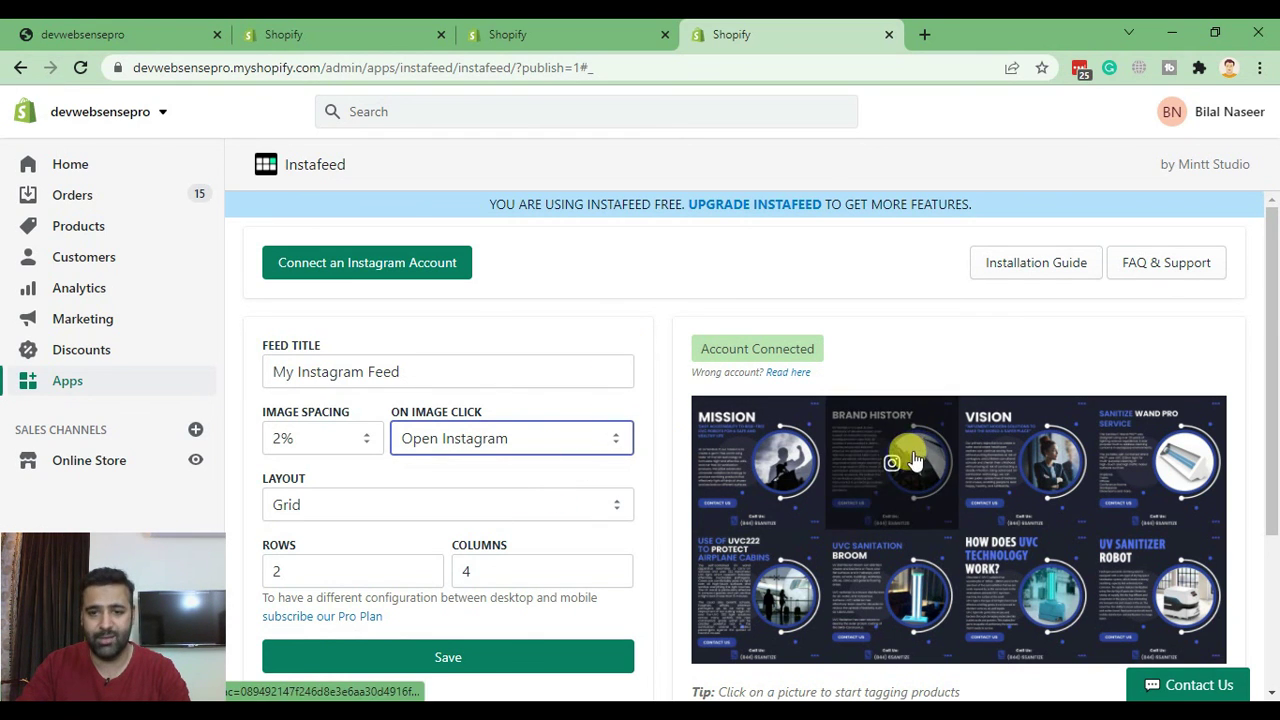
Keep the Grid layout with 2 rows and 4 columns, then save the feed
scroll(667, 340, "down", 2)
left_click(606, 316)
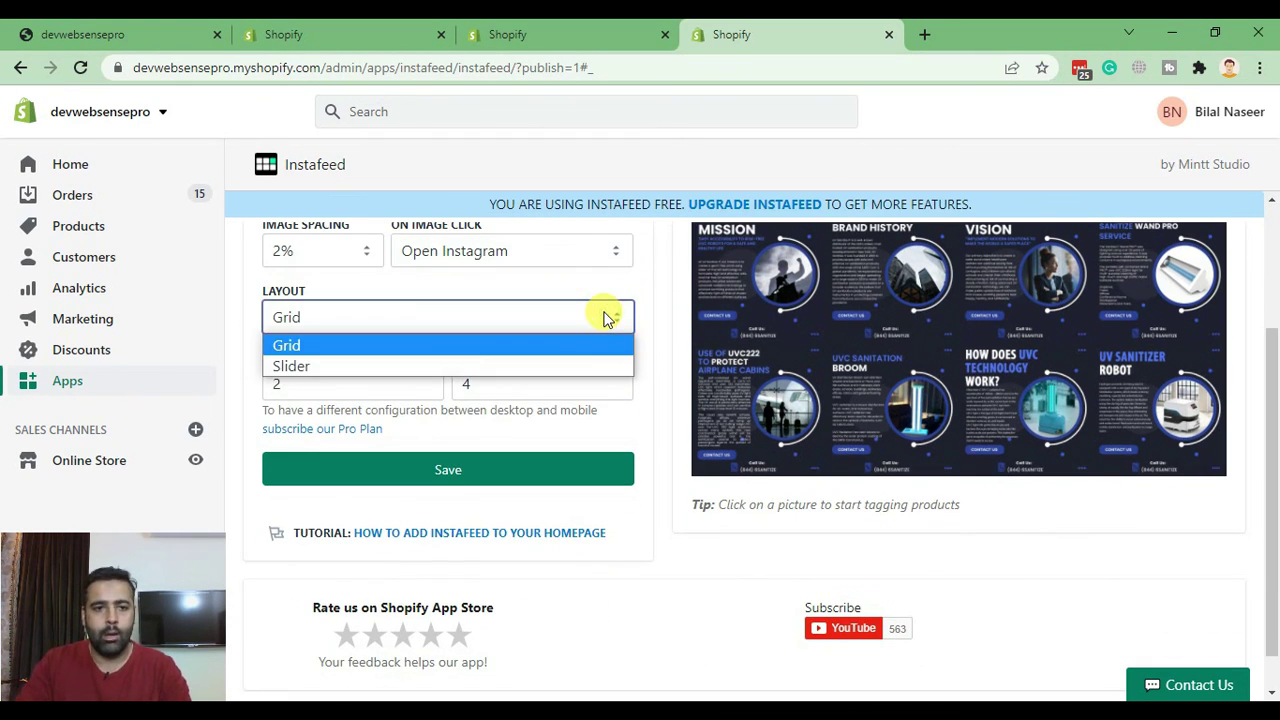
left_click(606, 316)
scroll(647, 425, "up", 2)
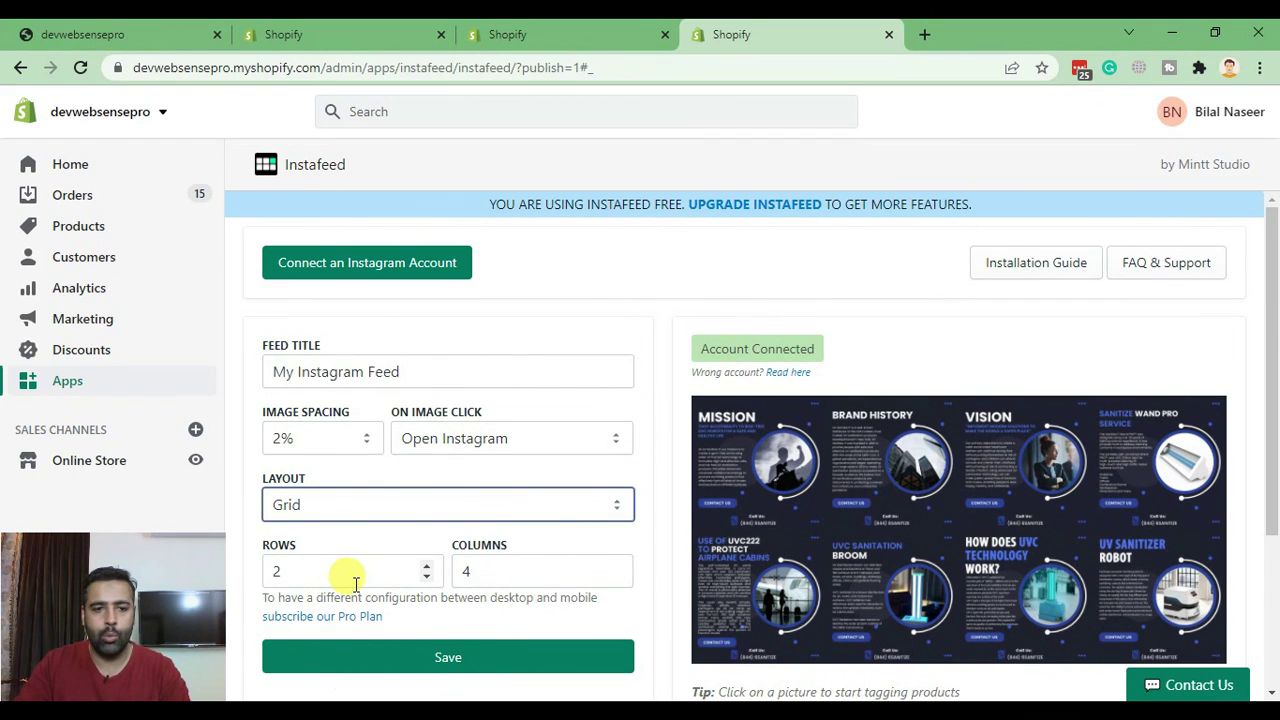
left_click_drag(477, 569, 423, 574)
left_click(680, 543)
scroll(672, 415, "down", 2)
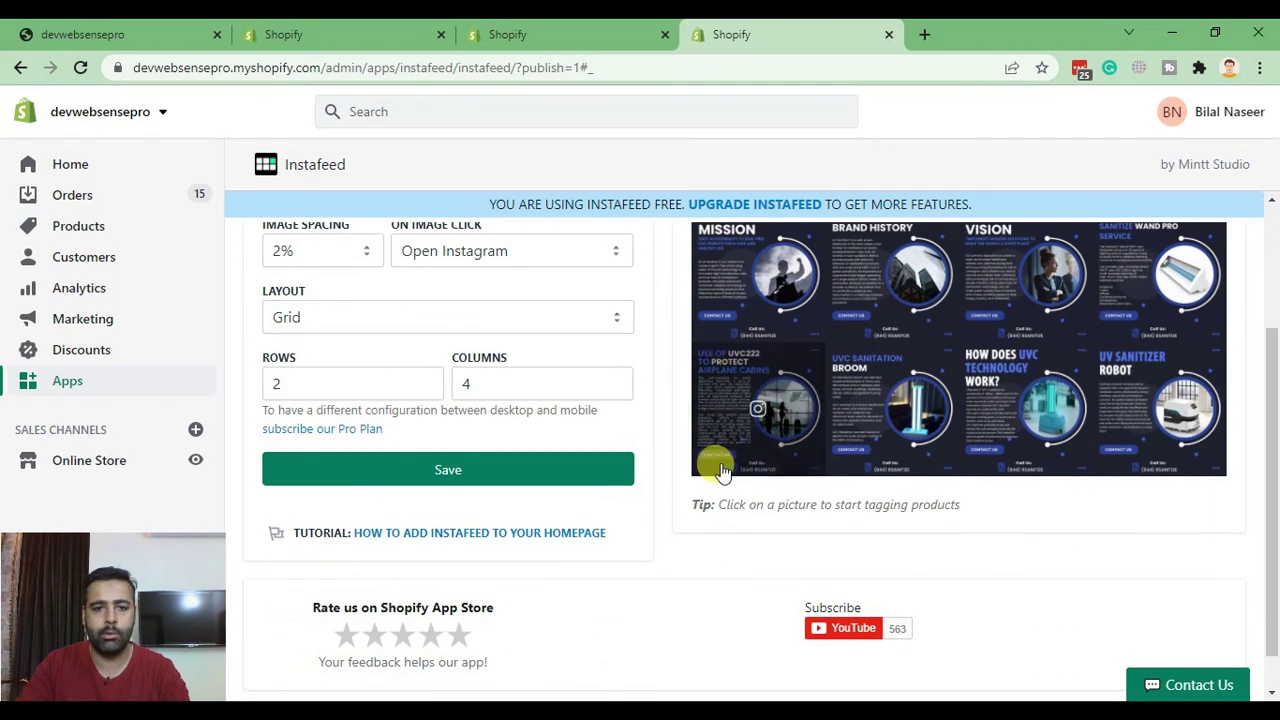
left_click(540, 470)
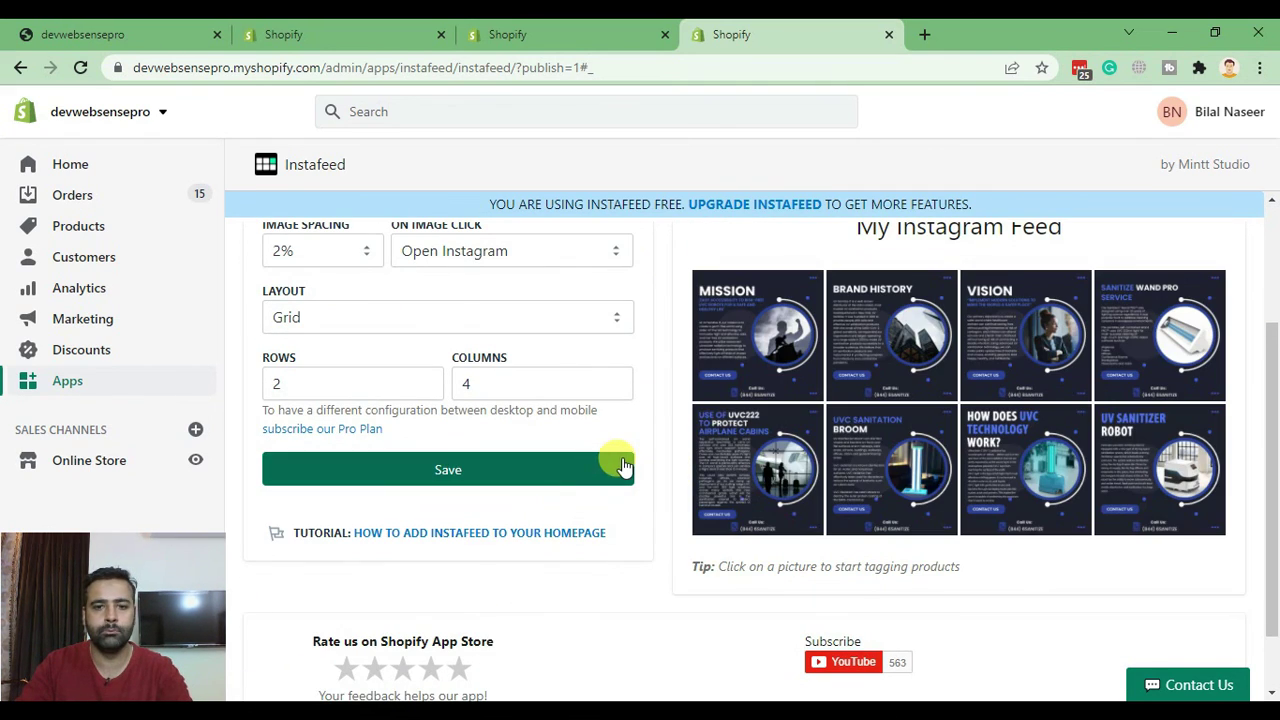
left_click_drag(109, 617, 1155, 614)
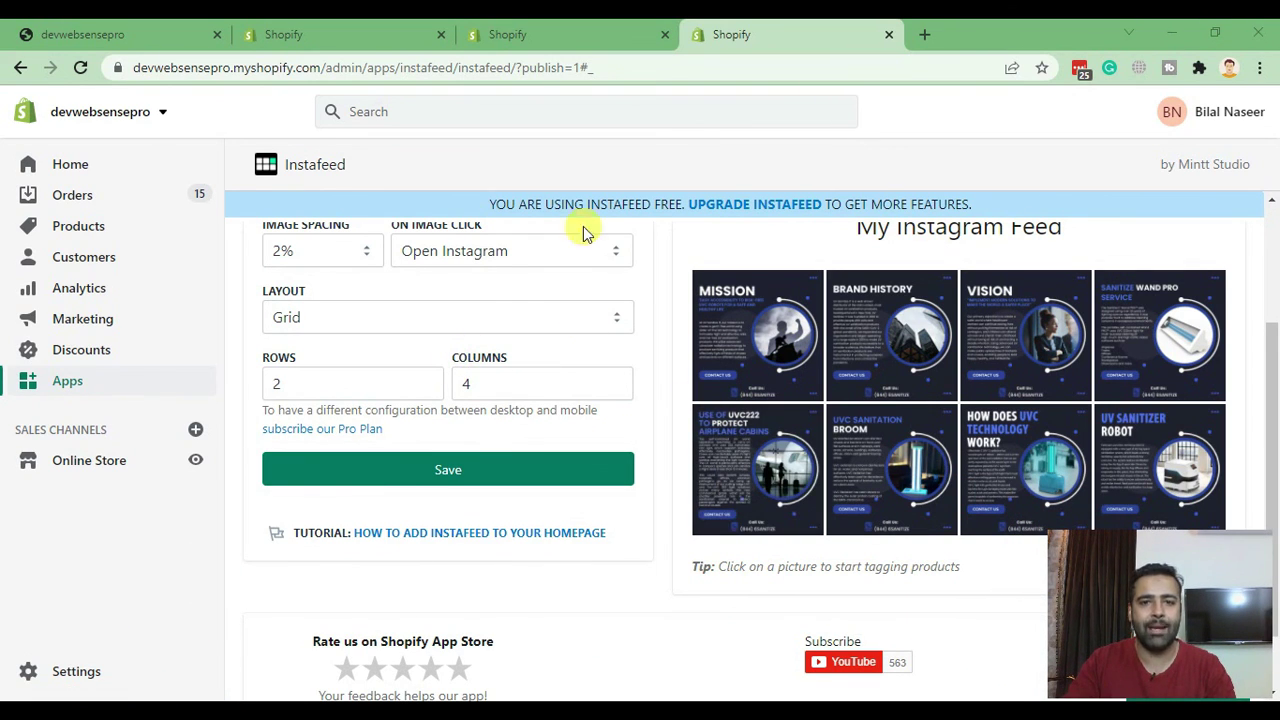
Go to Online Store themes and open the live Debut theme in the editor
left_click(86, 462)
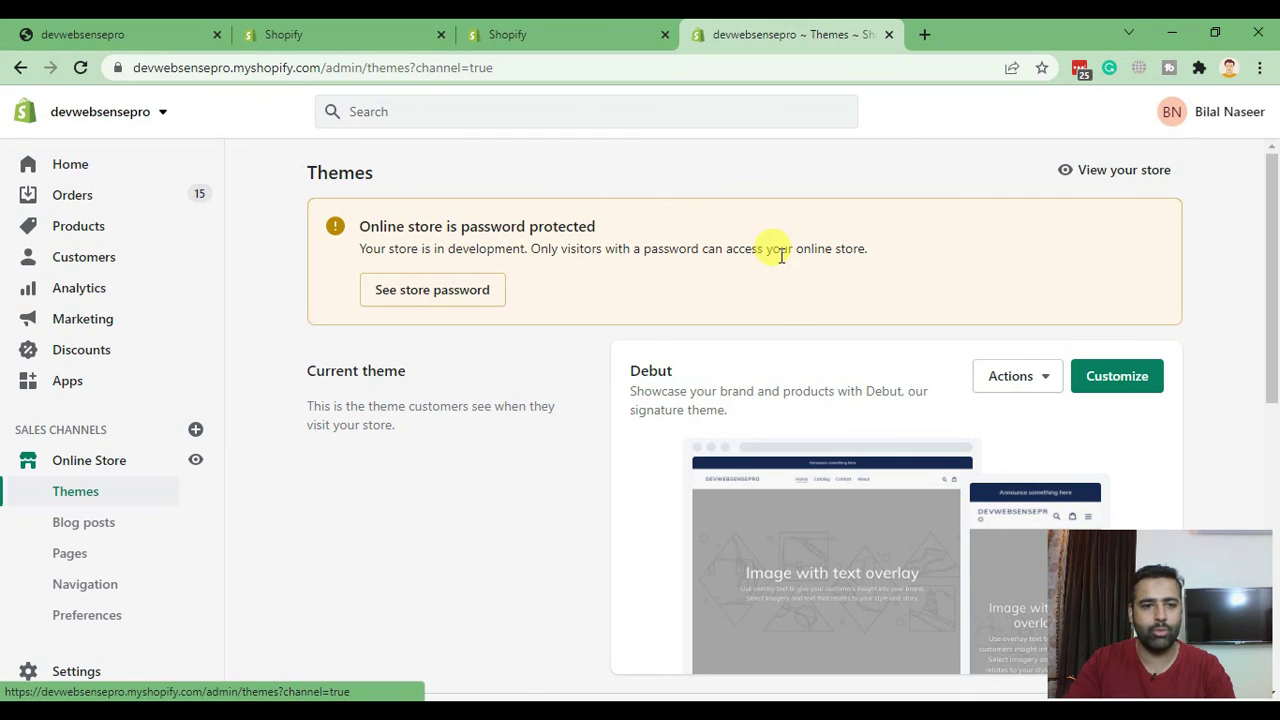
scroll(766, 236, "down", 4)
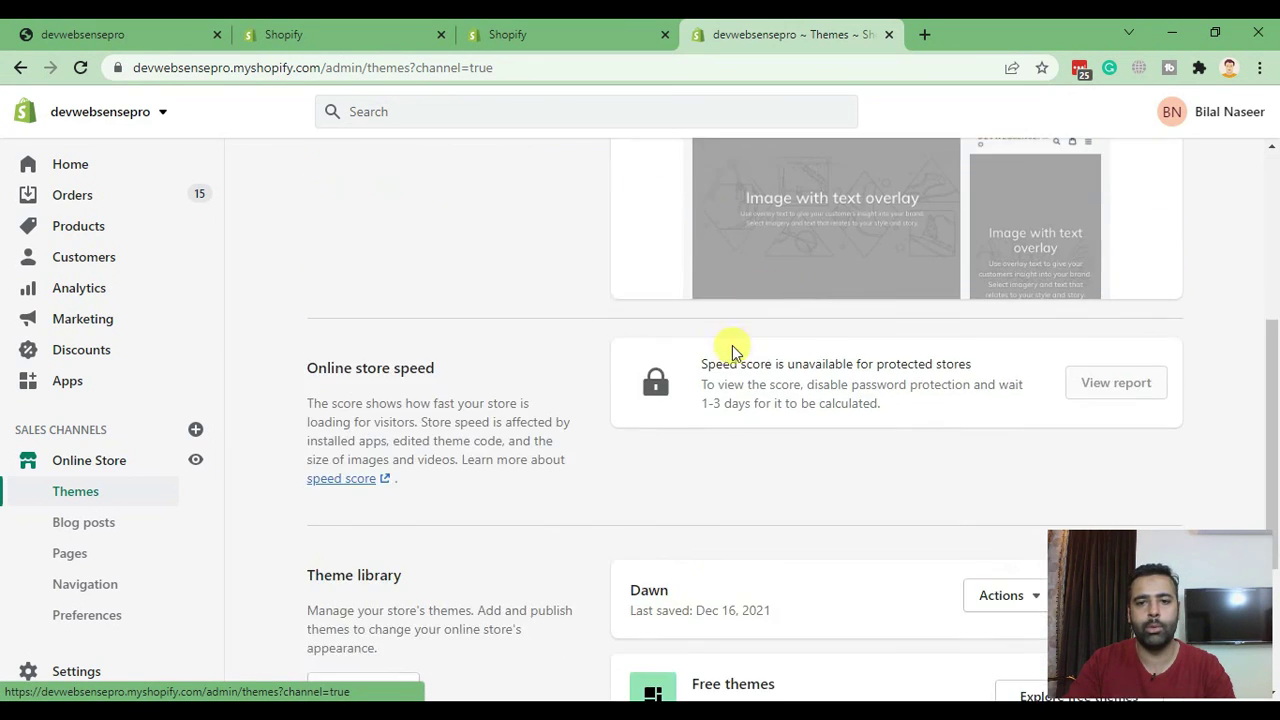
scroll(729, 343, "up", 4)
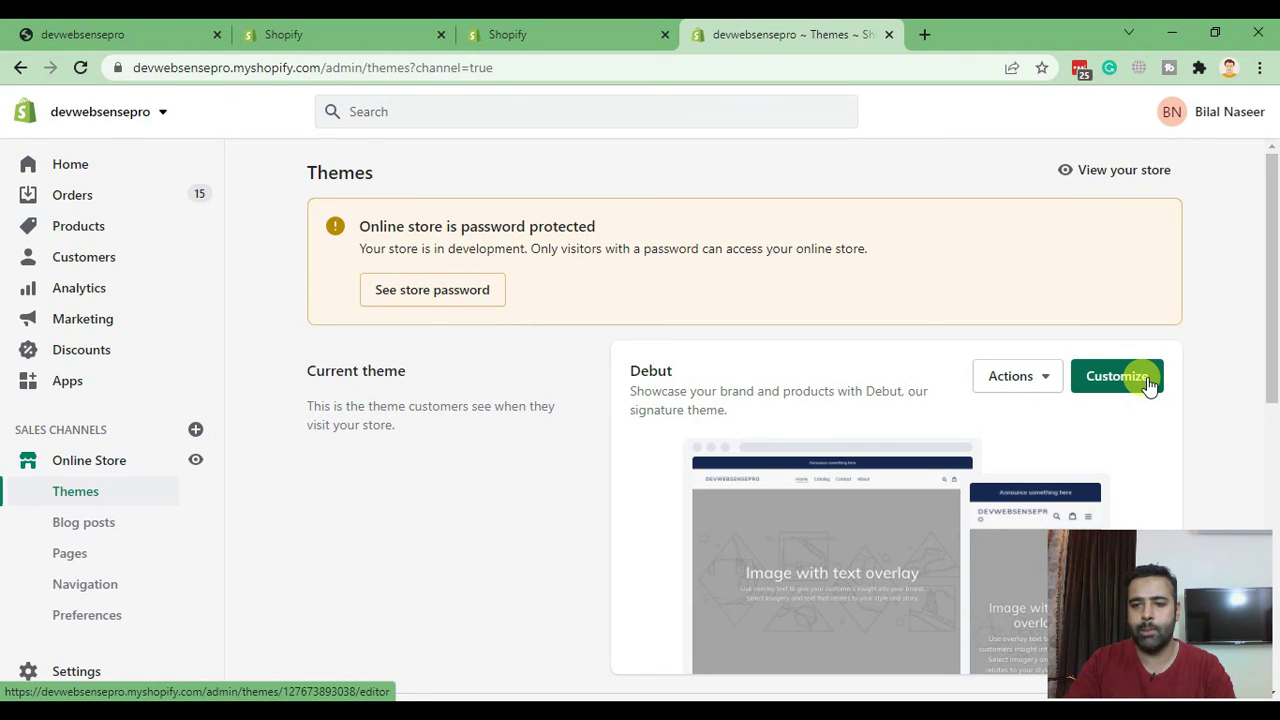
left_click_drag(632, 367, 677, 373)
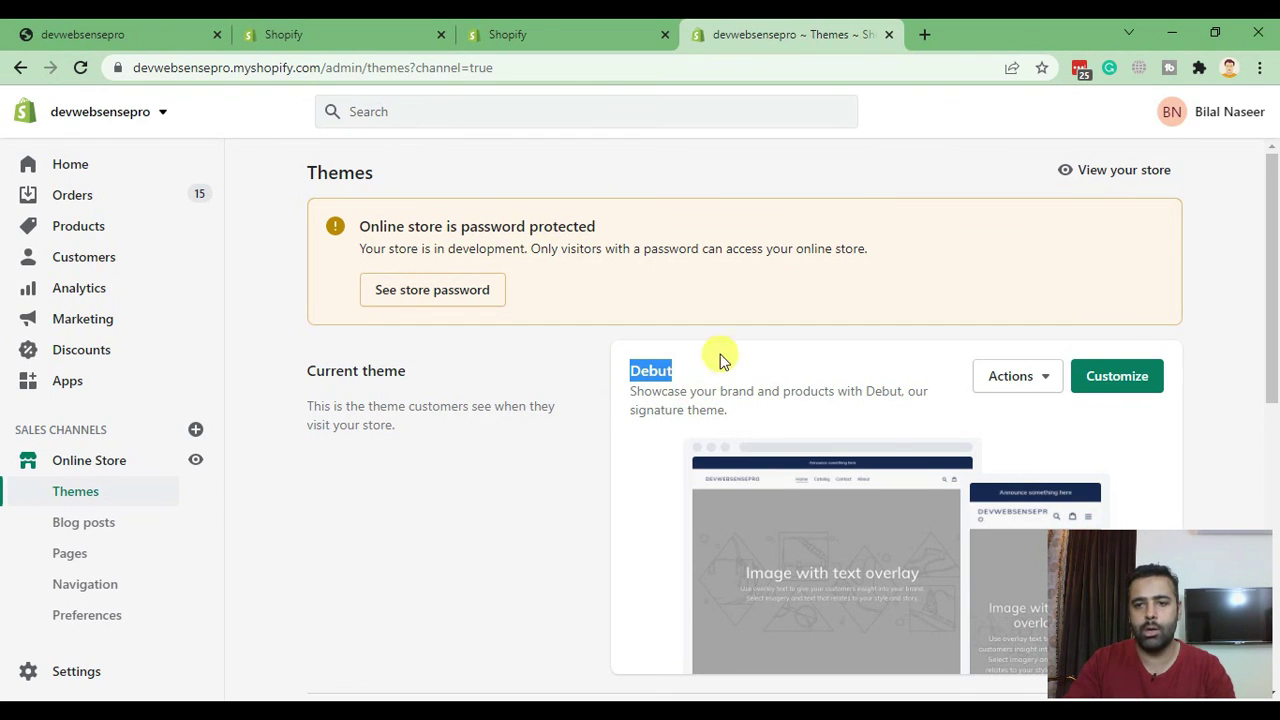
left_click(709, 371)
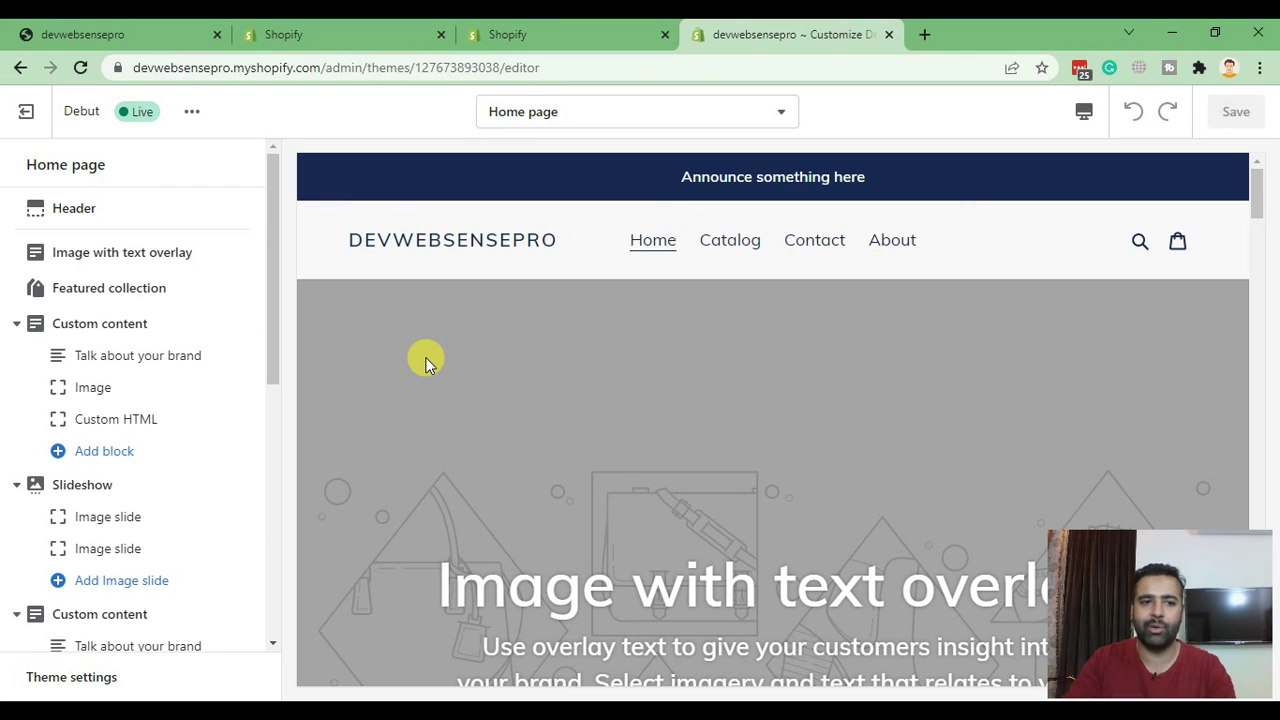
Add an Instafeed App section showing My Instagram Feed to the Debut Home page and save
scroll(140, 340, "down", 5)
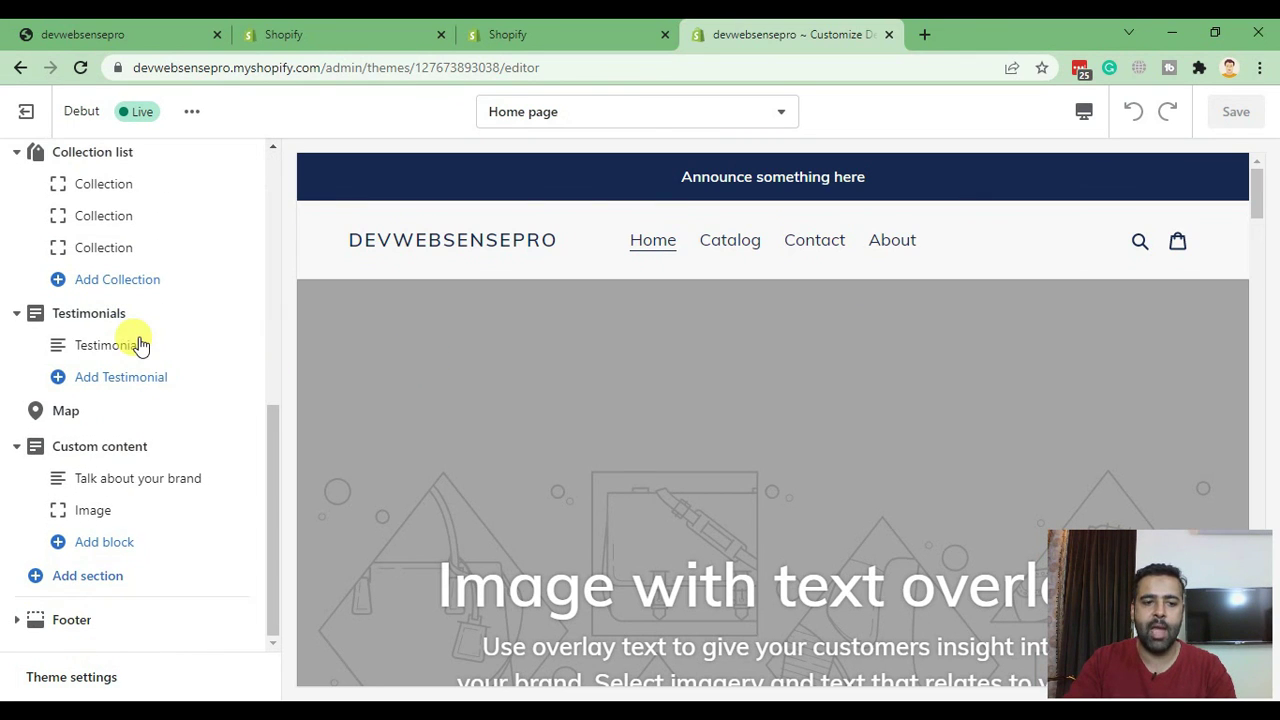
left_click(88, 577)
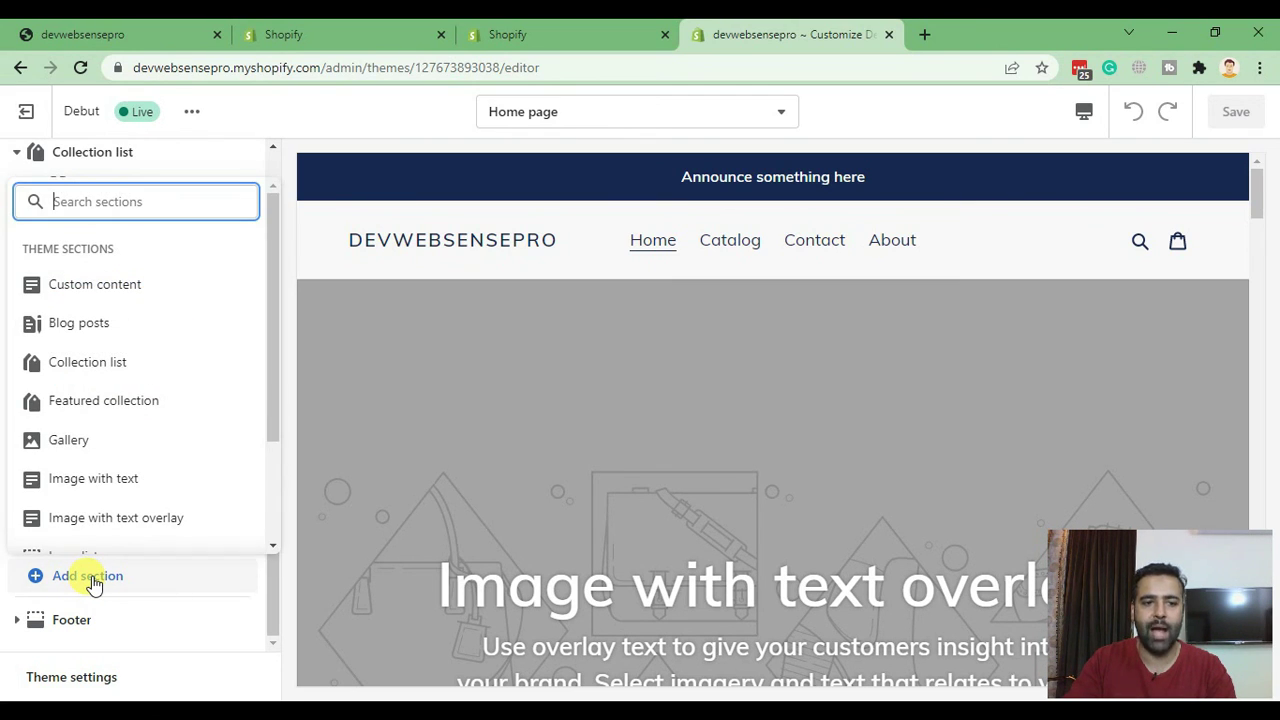
scroll(185, 400, "down", 2)
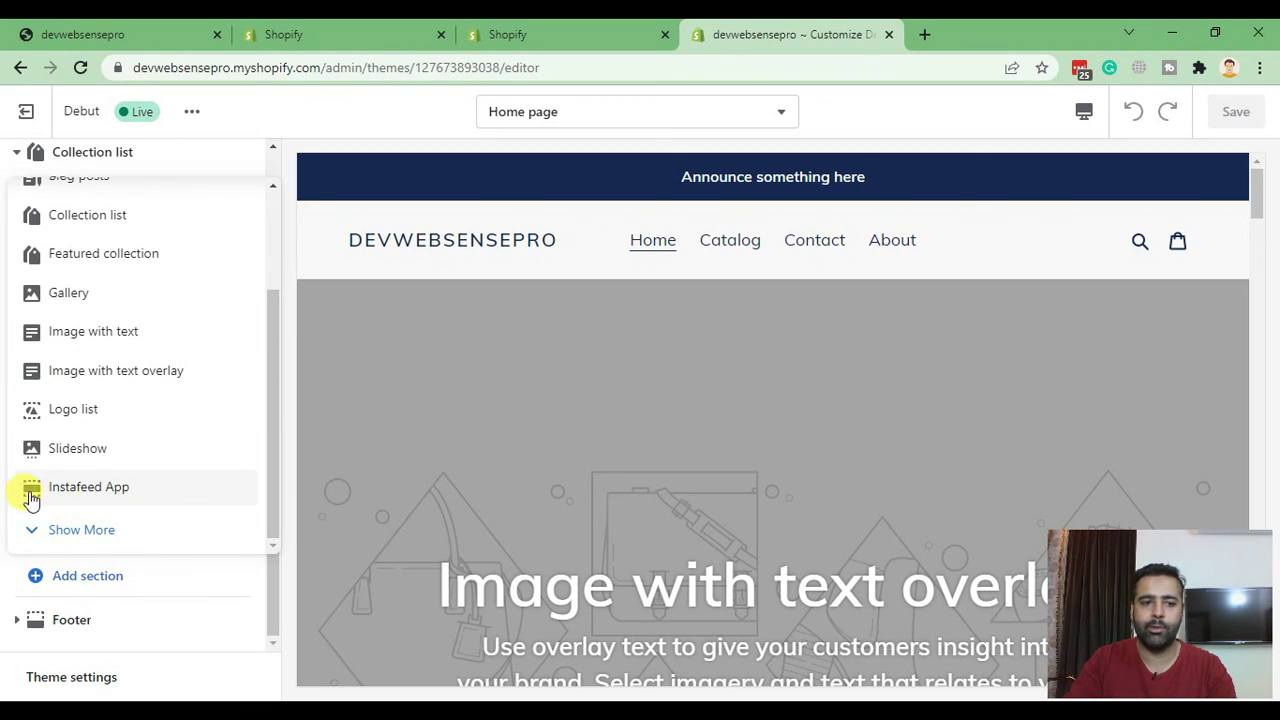
left_click(106, 497)
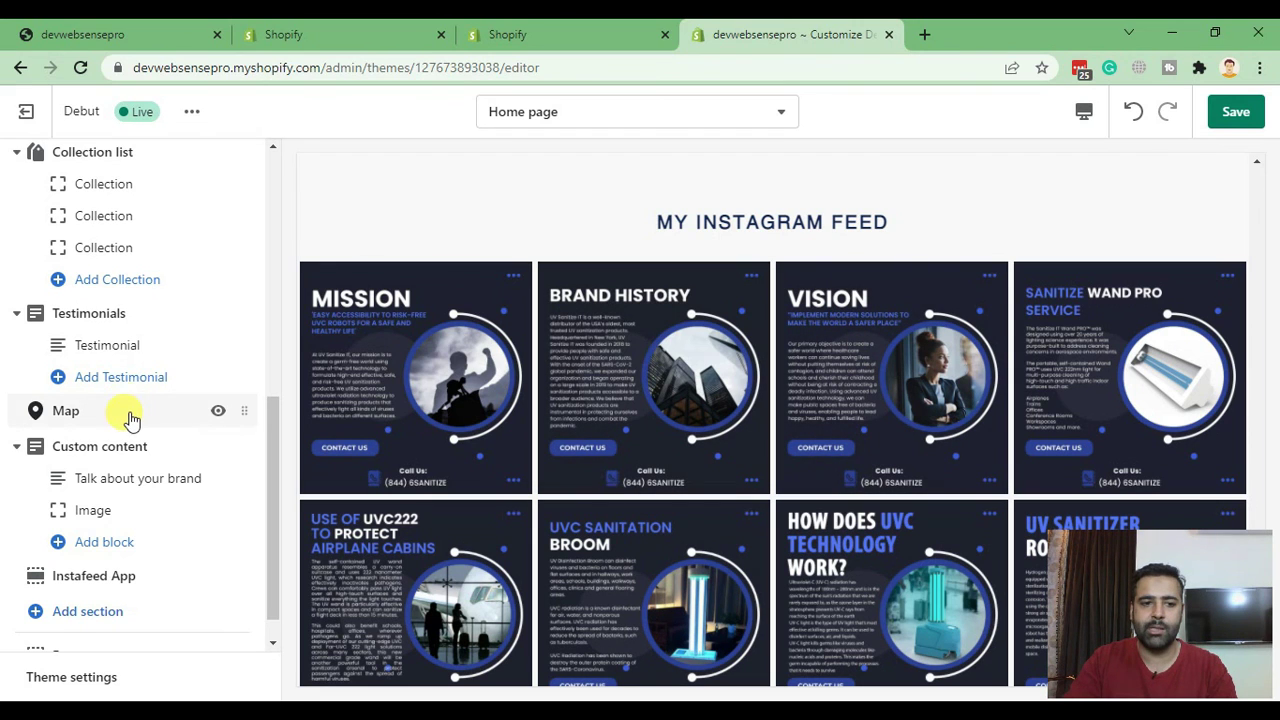
scroll(130, 418, "down", 1)
scroll(123, 420, "up", 5)
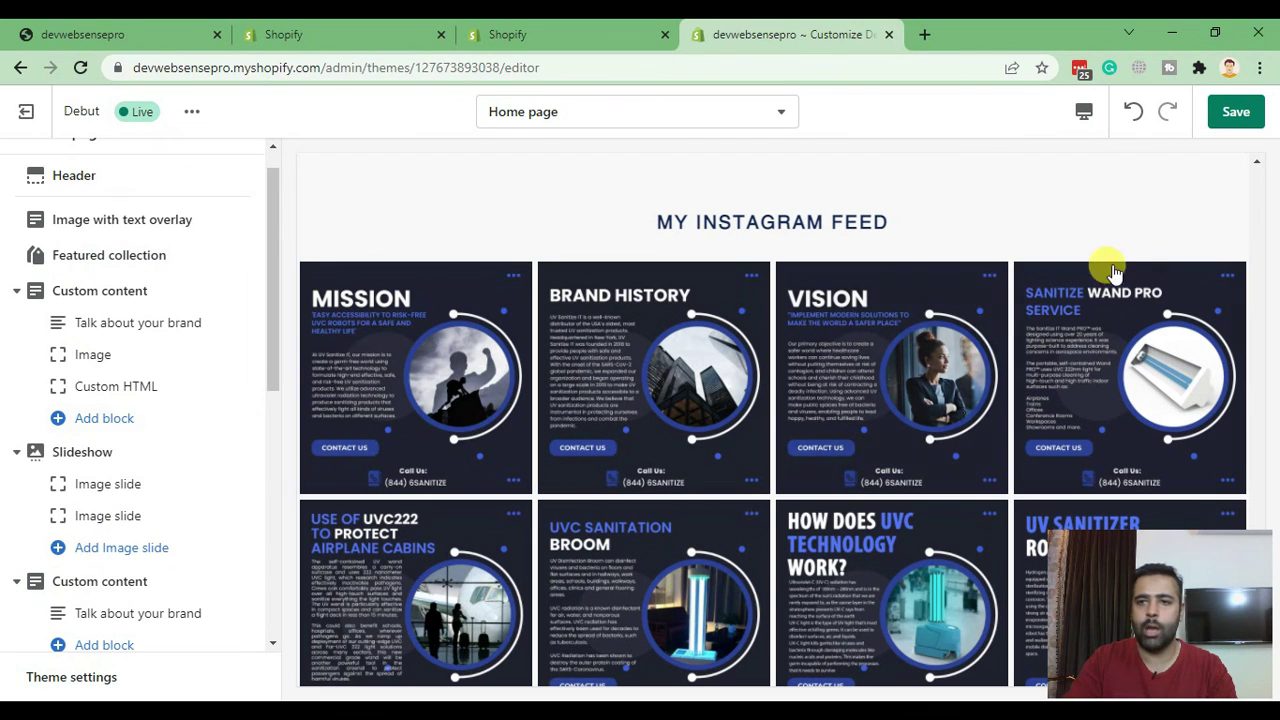
left_click(1236, 113)
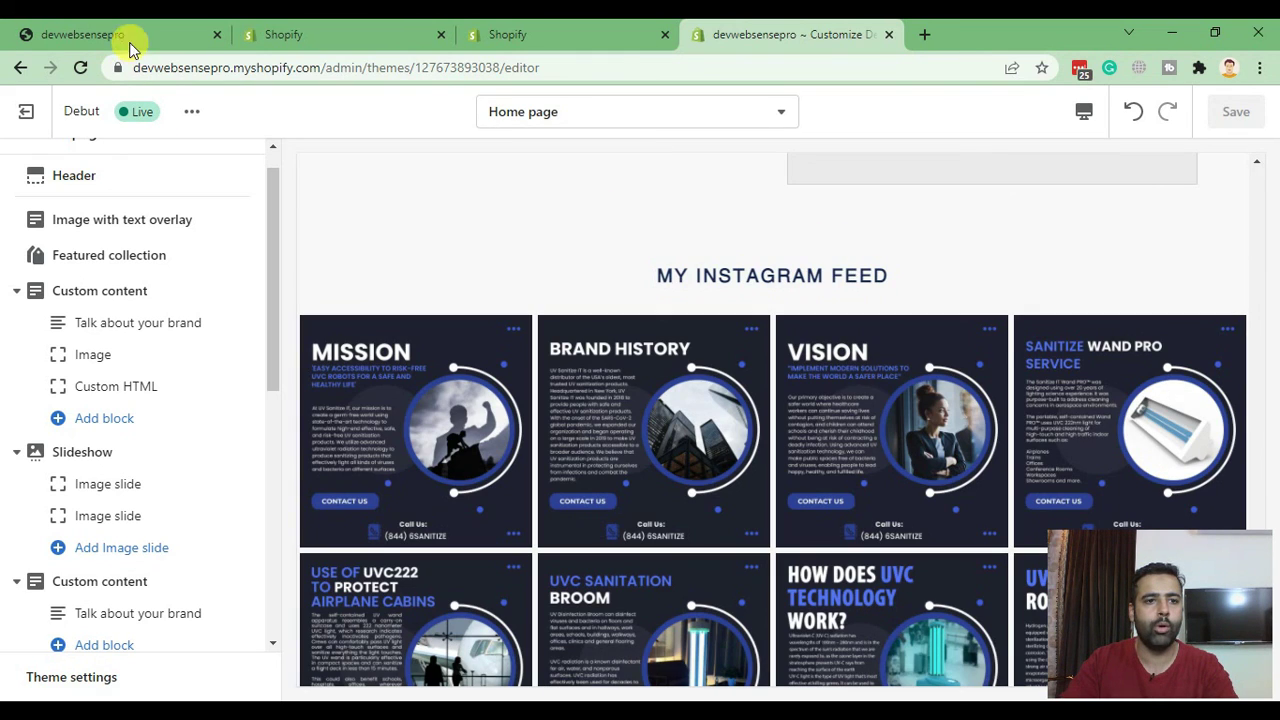
Reload the storefront and scroll to the eight-post My Instagram Feed grid
left_click(131, 38)
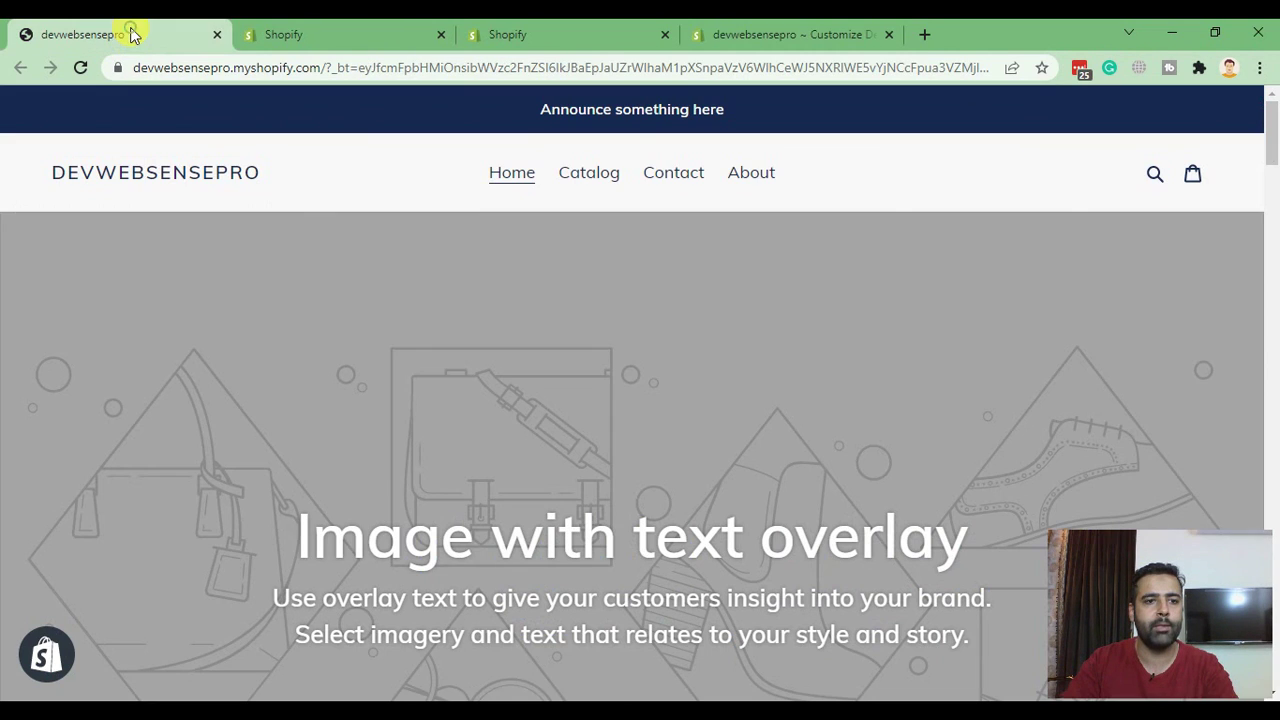
left_click(80, 70)
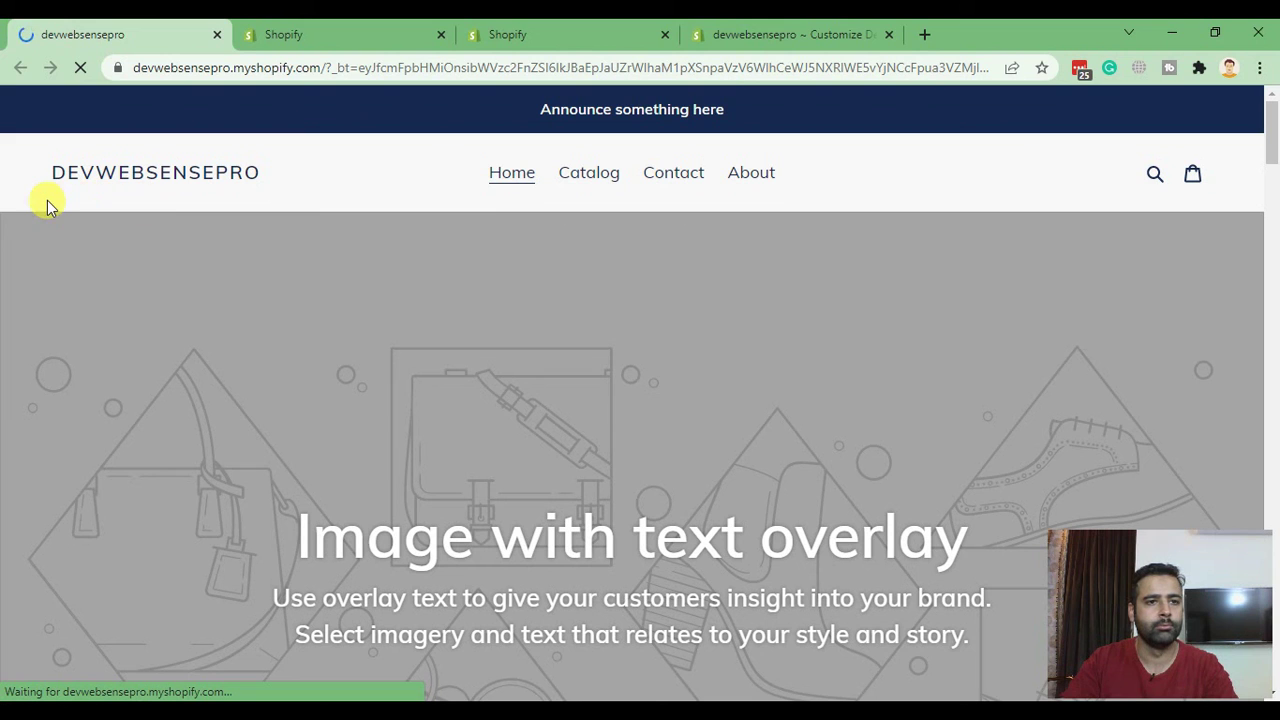
scroll(47, 200, "down", 5)
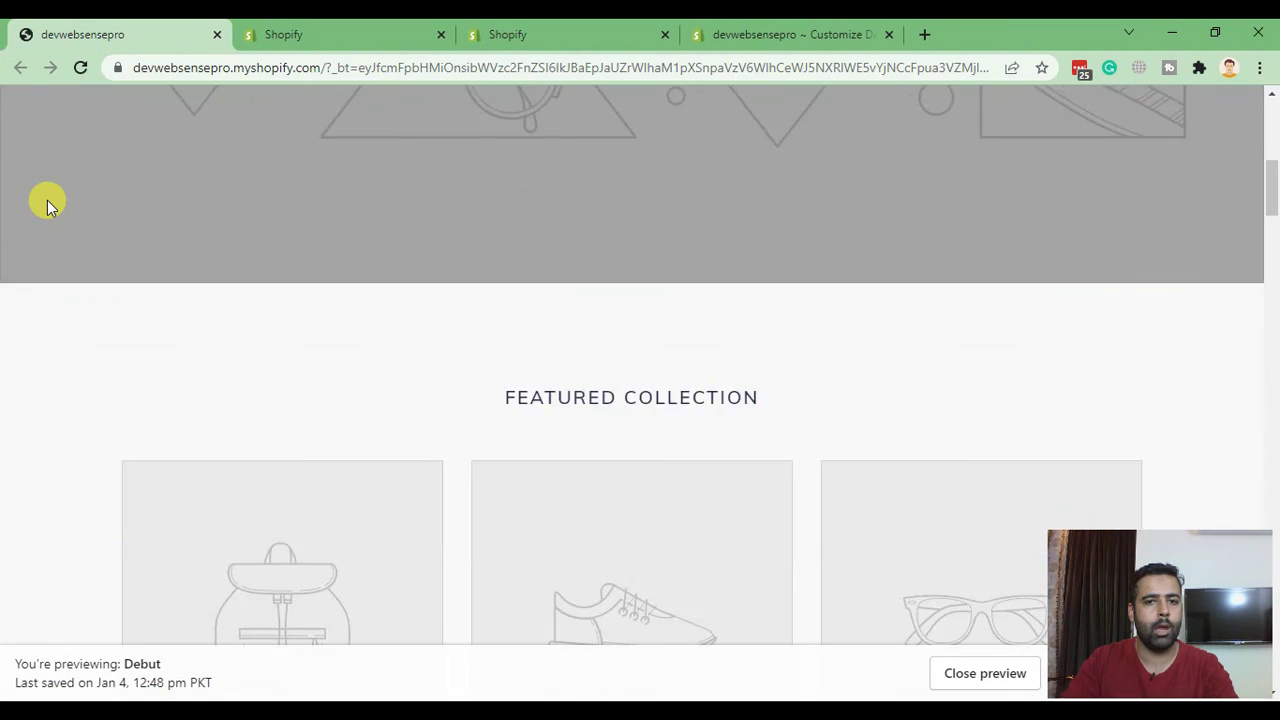
scroll(47, 203, "down", 15)
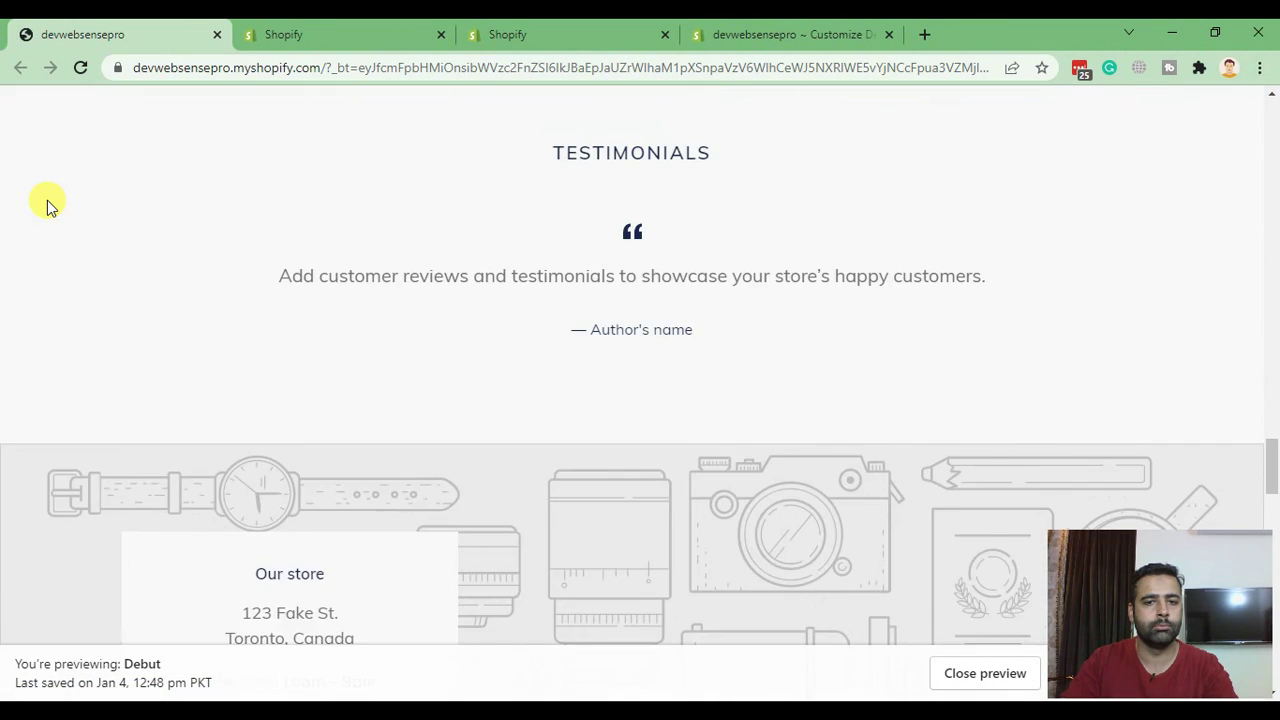
scroll(47, 200, "down", 18)
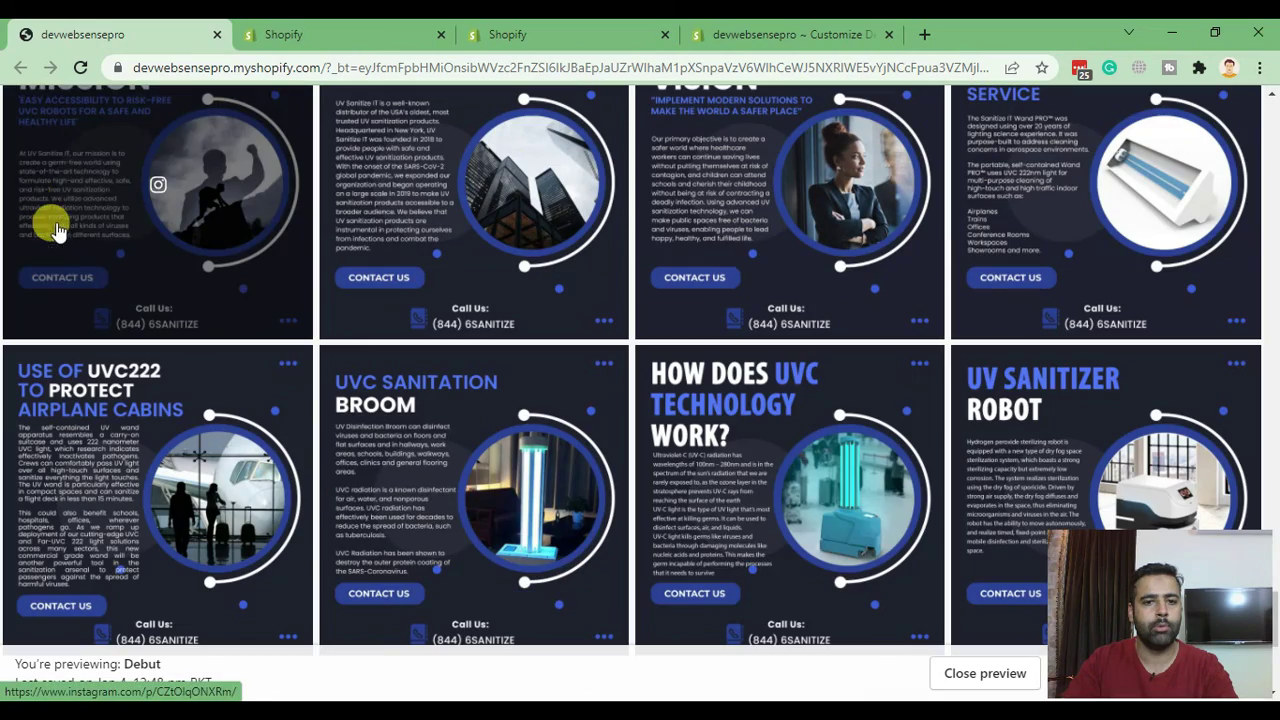
scroll(423, 357, "down", 2)
scroll(777, 323, "up", 4)
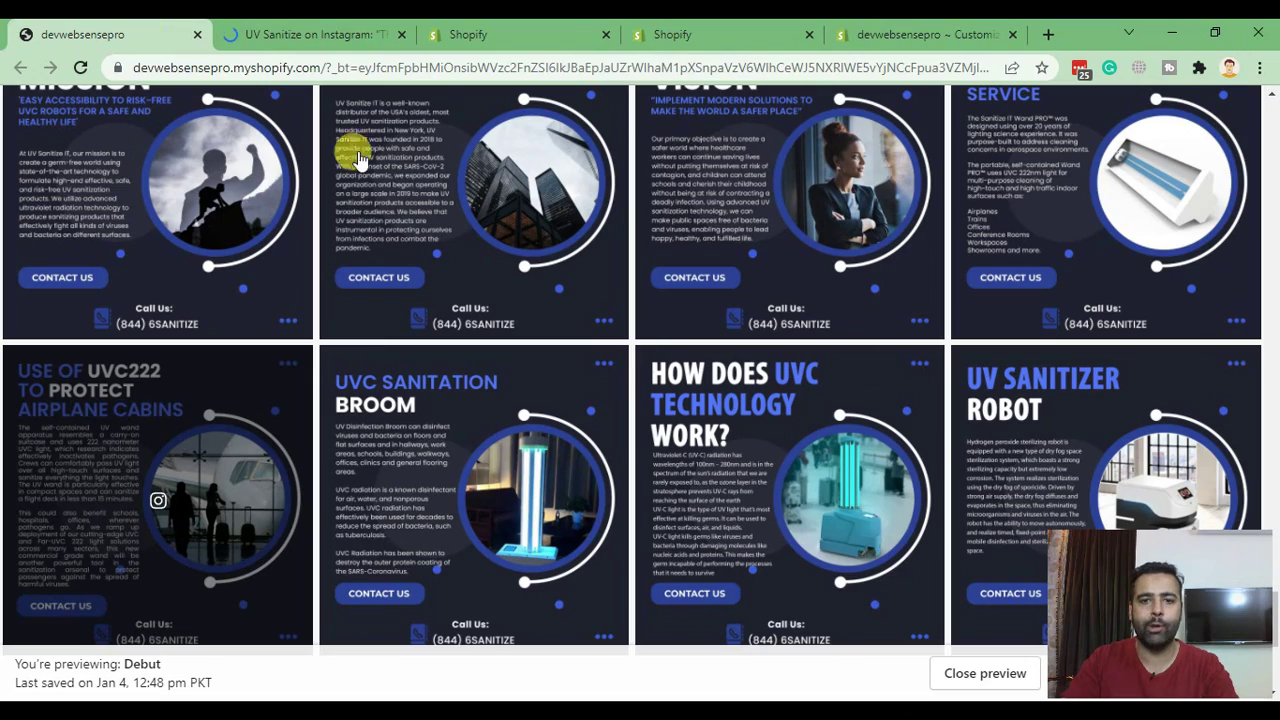
scroll(115, 385, "up", 4)
scroll(626, 385, "down", 3)
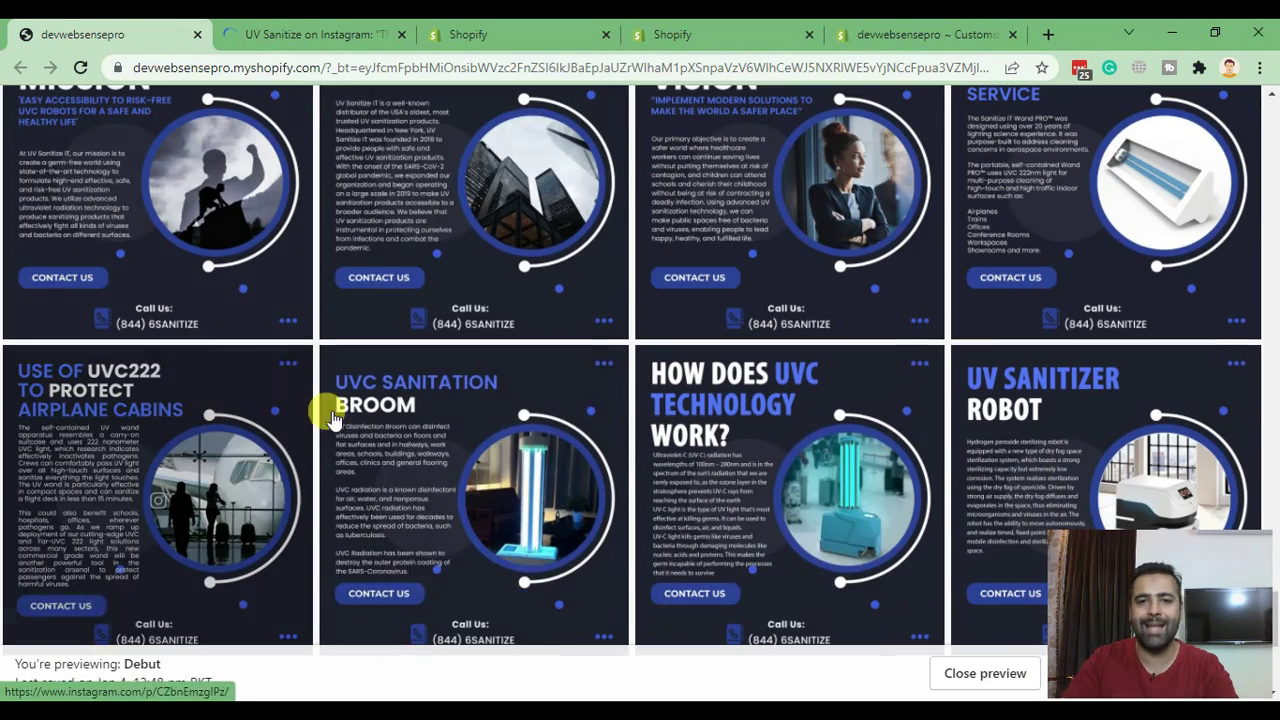
scroll(289, 266, "up", 3)
scroll(289, 266, "down", 2)
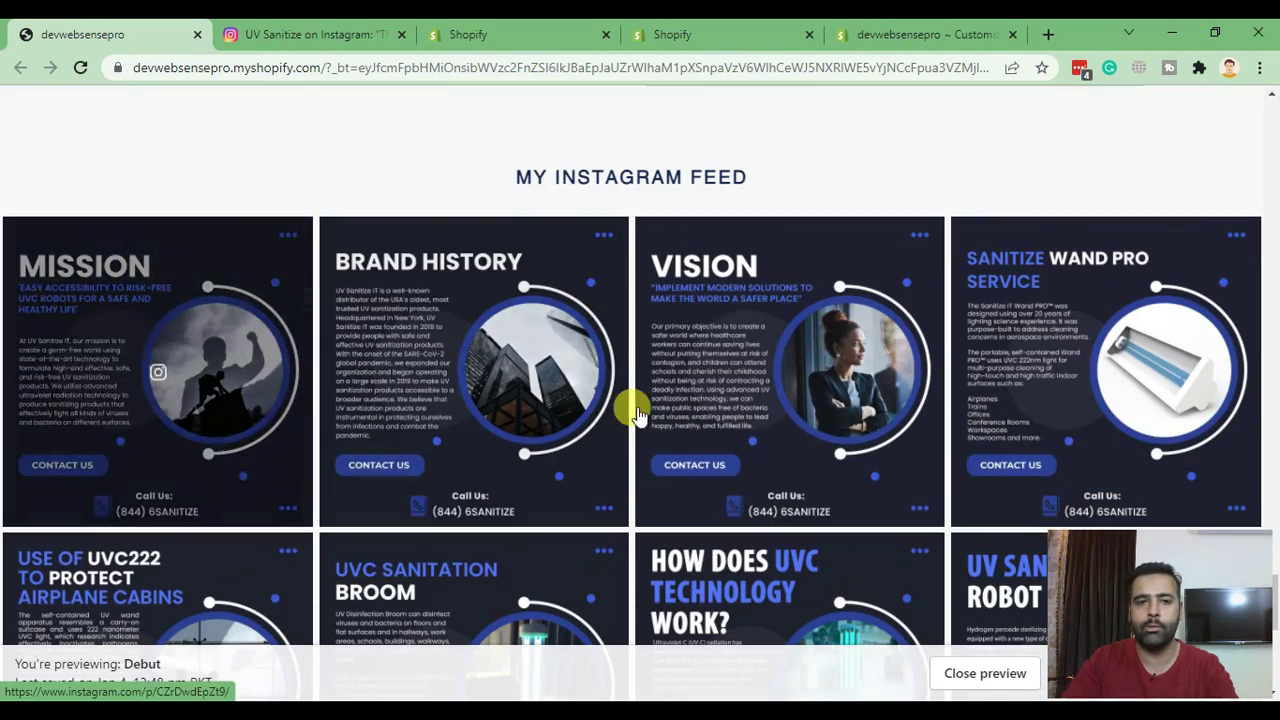